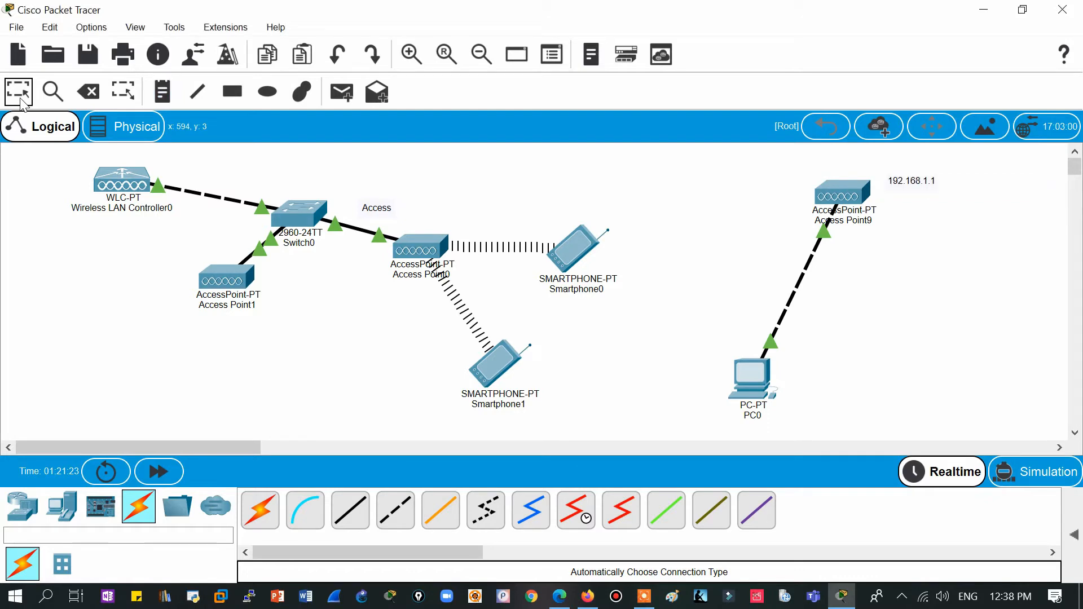
- Configure PC0's FastEthernet0 with static IP address 192.168.1.2, subnet mask 255.255.255.0 and default gateway 192.168.1.1
{"action": "left_click", "coordinate": [764, 399]}
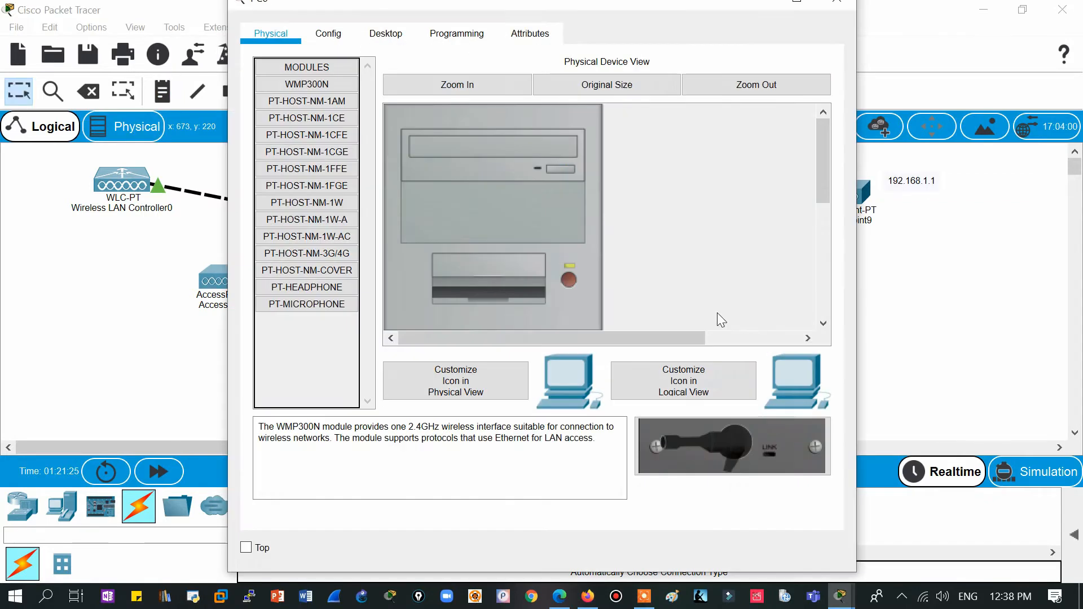
{"action": "left_click", "coordinate": [386, 33]}
{"action": "left_click", "coordinate": [320, 130]}
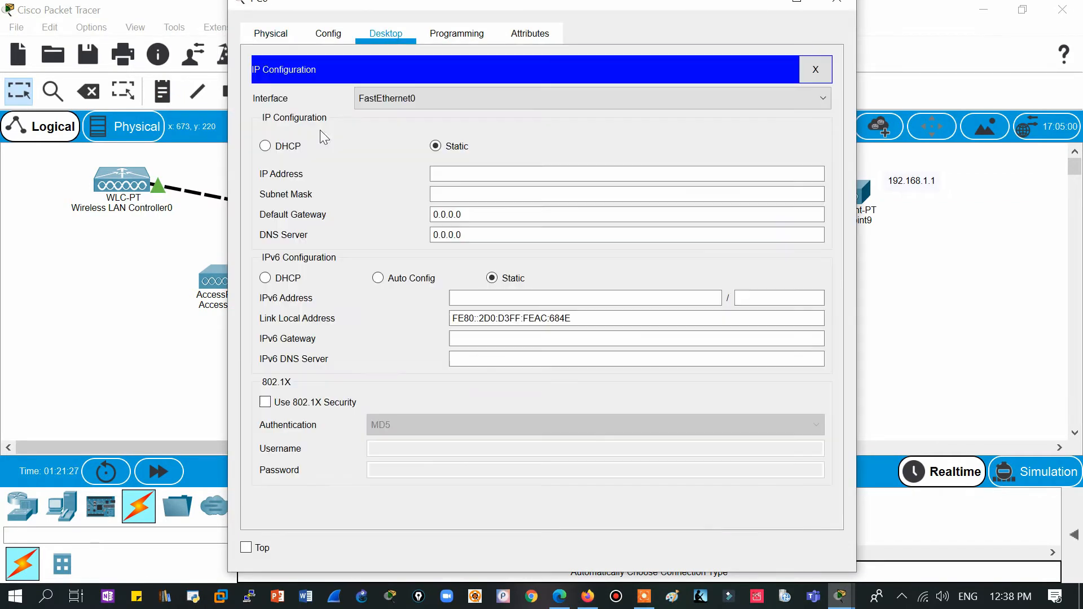
{"action": "left_click", "coordinate": [501, 179]}
{"action": "type", "text": "192.168.1.1"}
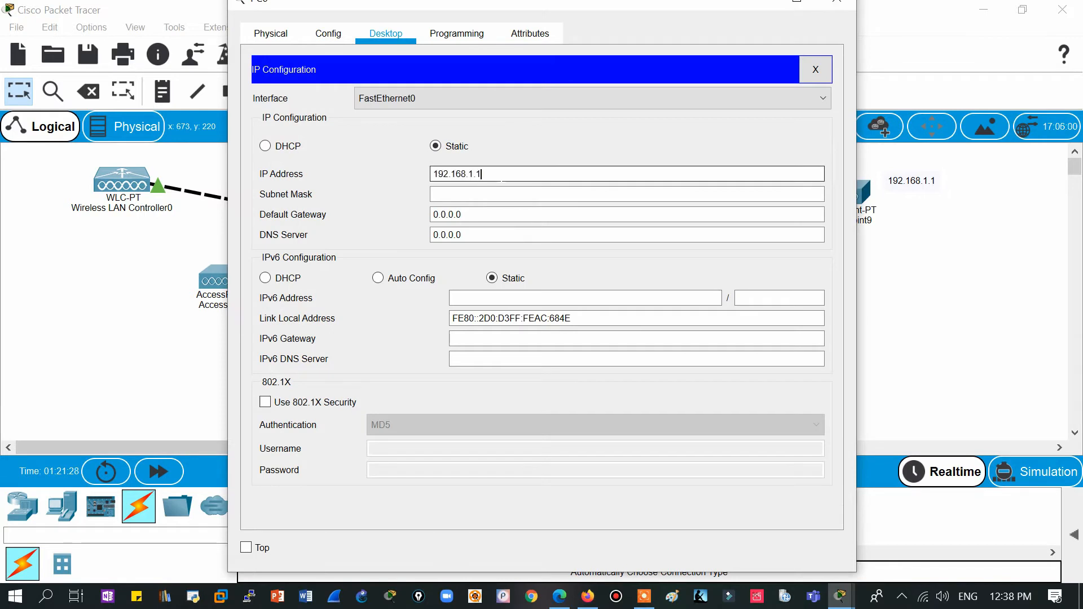
{"action": "key", "text": "Tab"}
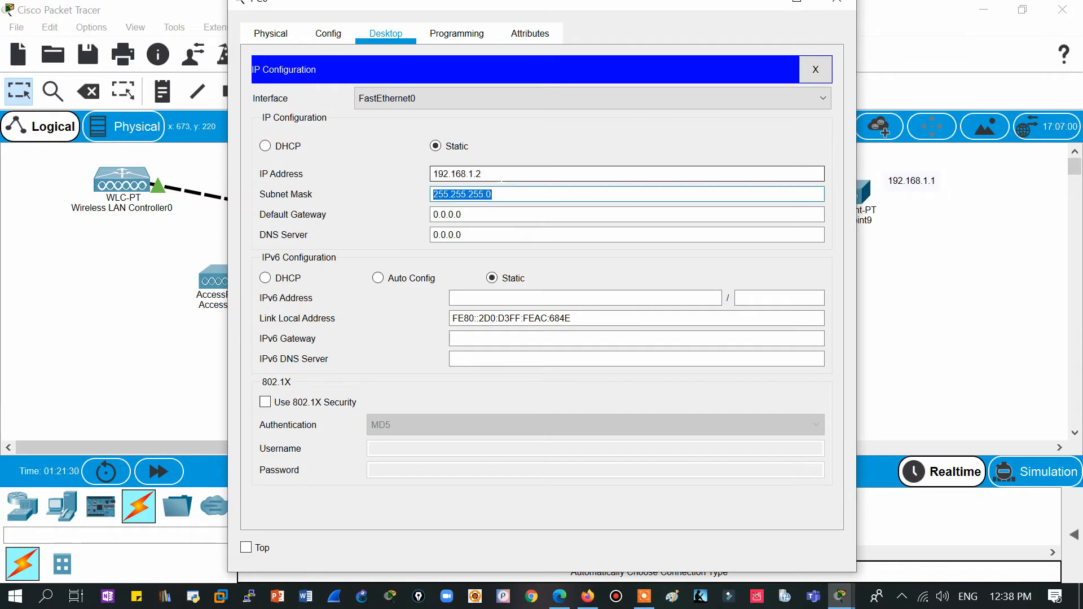
{"action": "key", "text": "Tab"}
{"action": "type", "text": "192.168.1.1"}
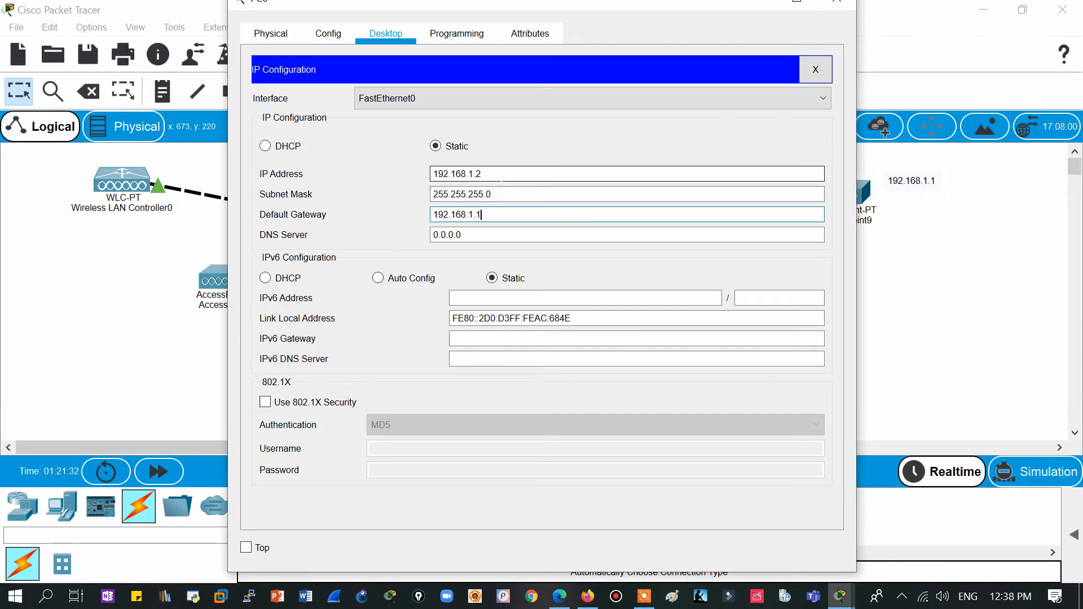
{"action": "left_click", "coordinate": [813, 70]}
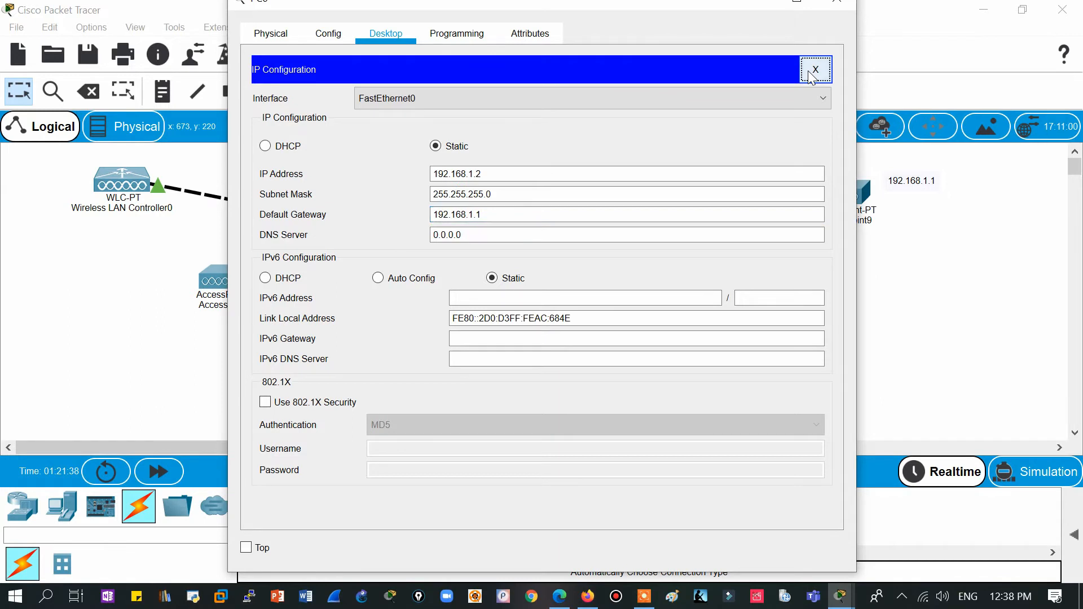
- Ping 192.168.1.1 from PC0's command prompt and close the prompt
{"action": "left_click", "coordinate": [762, 160]}
{"action": "type", "text": "ping"}
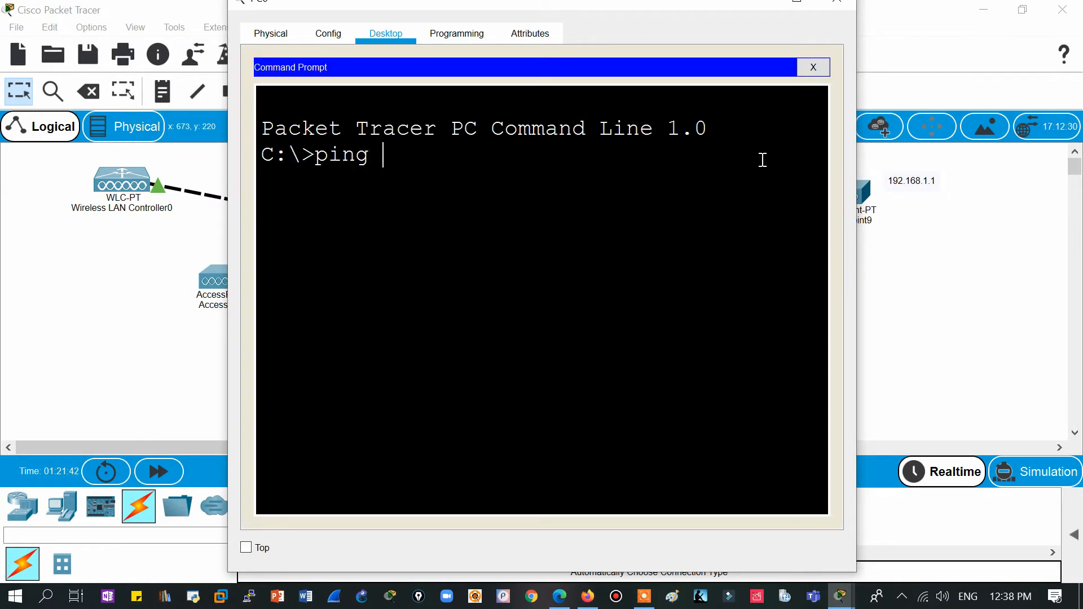
{"action": "right_click", "coordinate": [762, 160]}
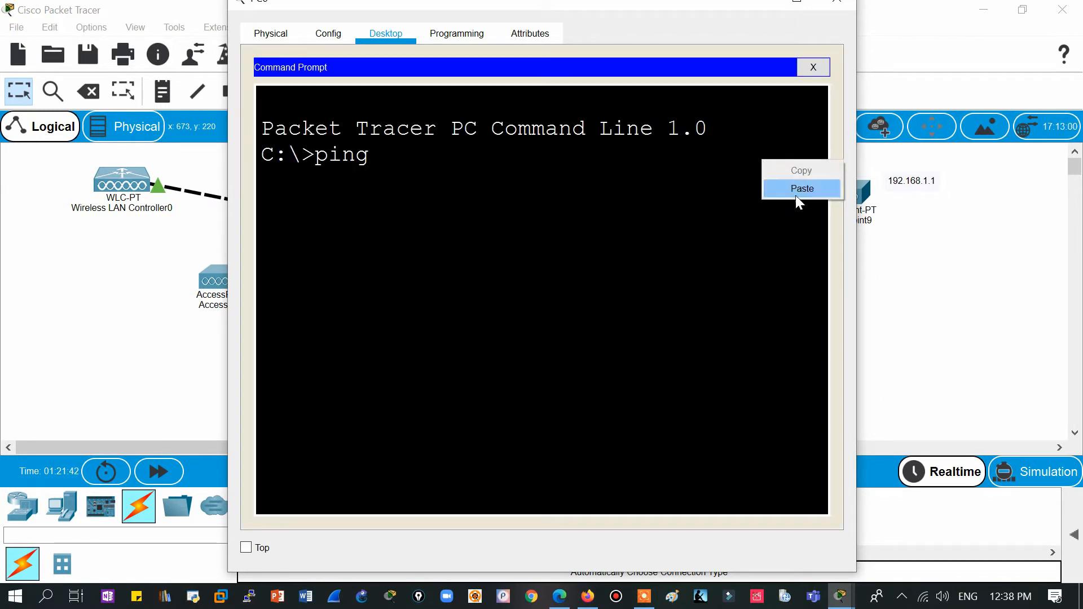
{"action": "left_click", "coordinate": [799, 191]}
{"action": "key", "text": "Return"}
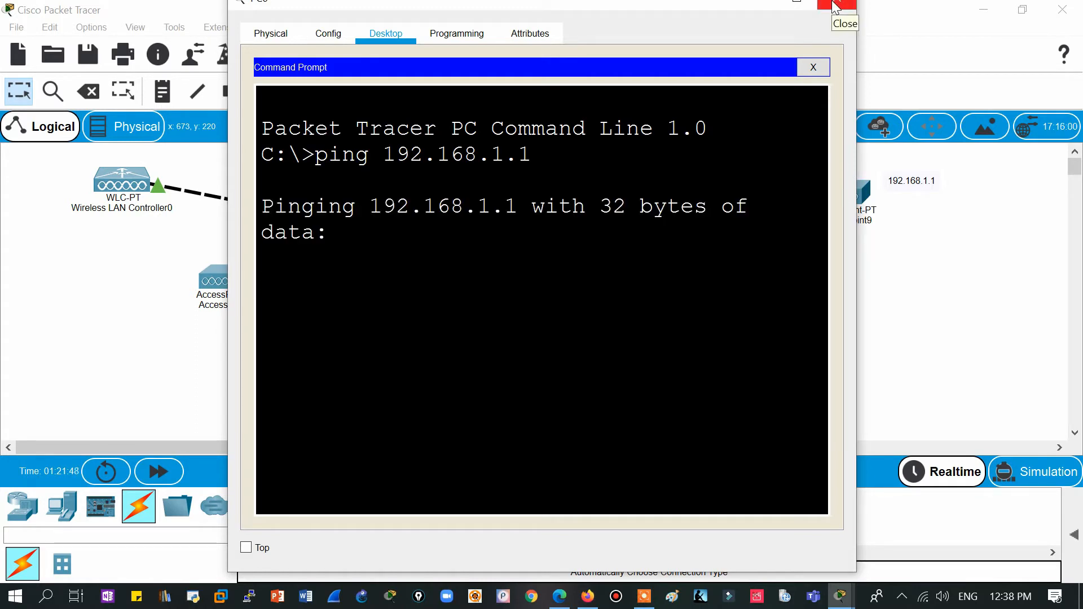
{"action": "left_click", "coordinate": [814, 68]}
- Open PC0's web browser, switch to Firefox to try loading 192.168.1.1 in a new tab, and return to close PC0's window
{"action": "left_click_drag", "start_coordinate": [608, 521], "coordinate": [733, 516]}
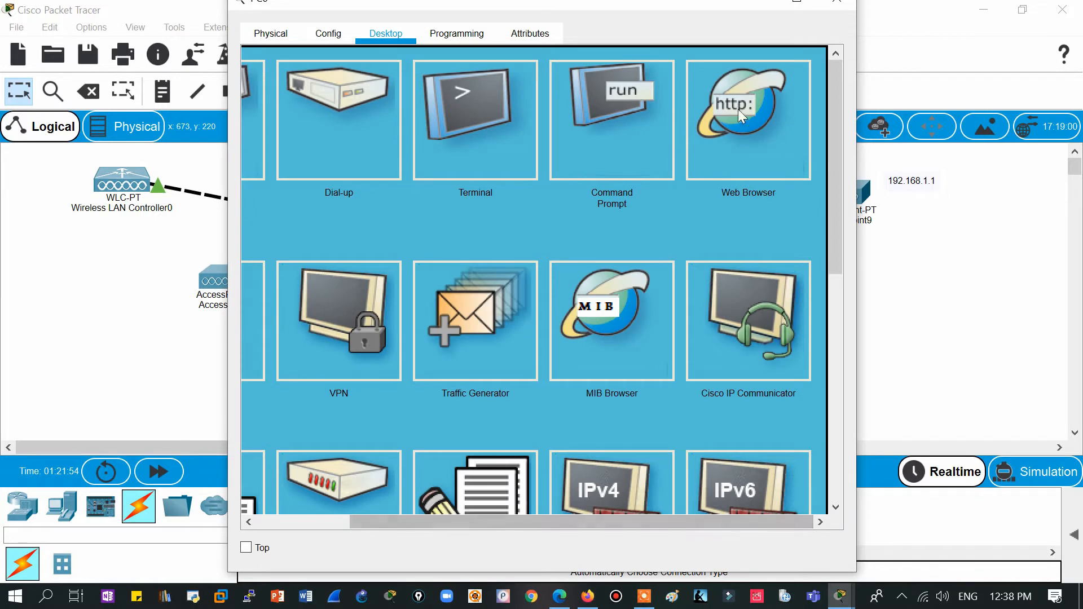
{"action": "left_click", "coordinate": [746, 116]}
{"action": "left_click", "coordinate": [586, 598]}
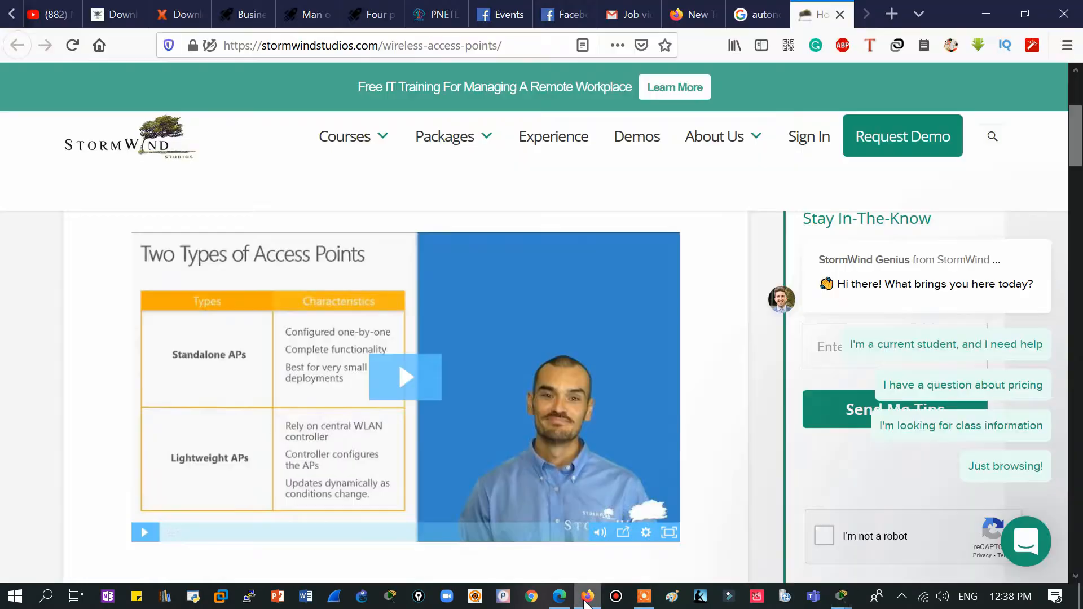
{"action": "left_click", "coordinate": [892, 14]}
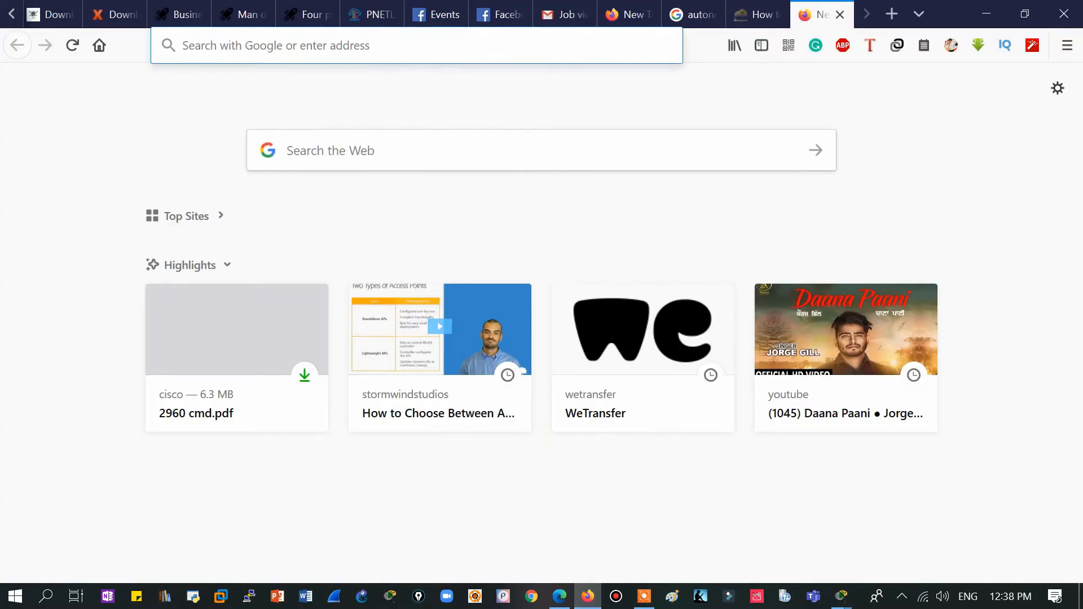
{"action": "type", "text": "192.1"}
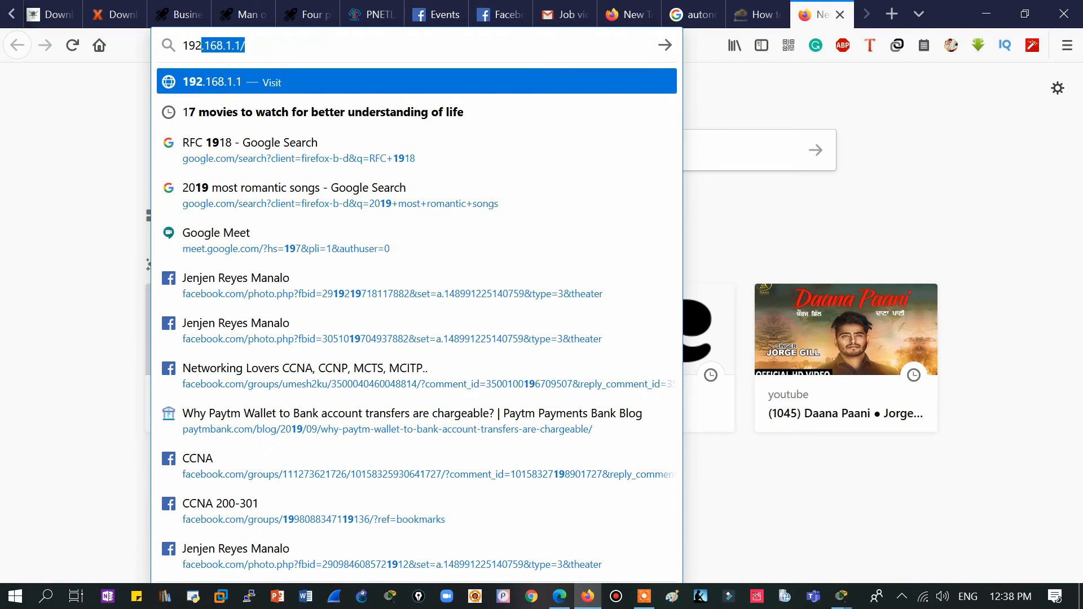
{"action": "type", "text": "68.1"}
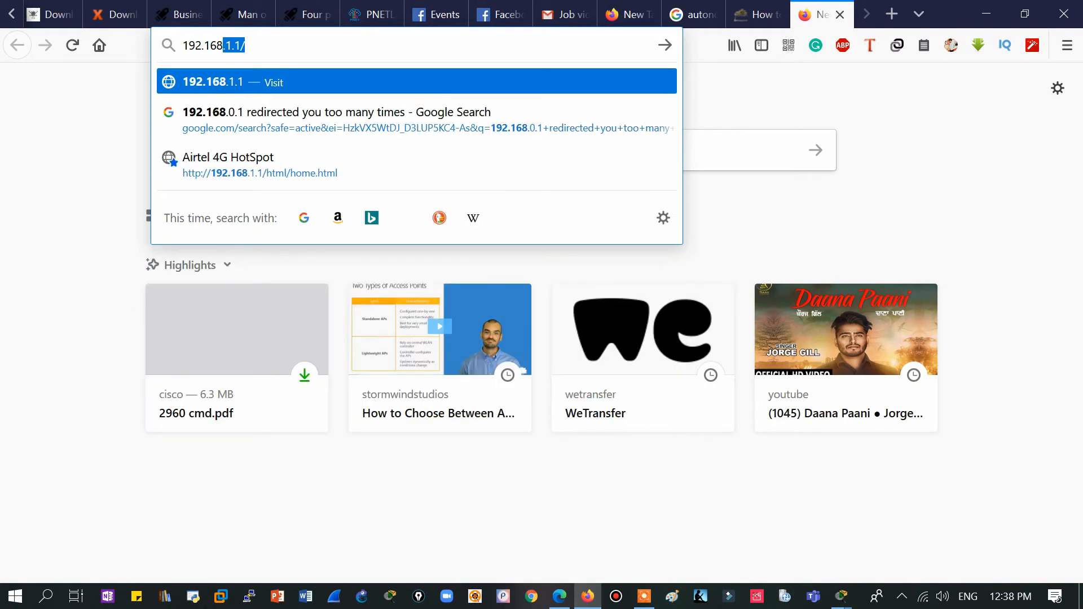
{"action": "type", "text": ".1"}
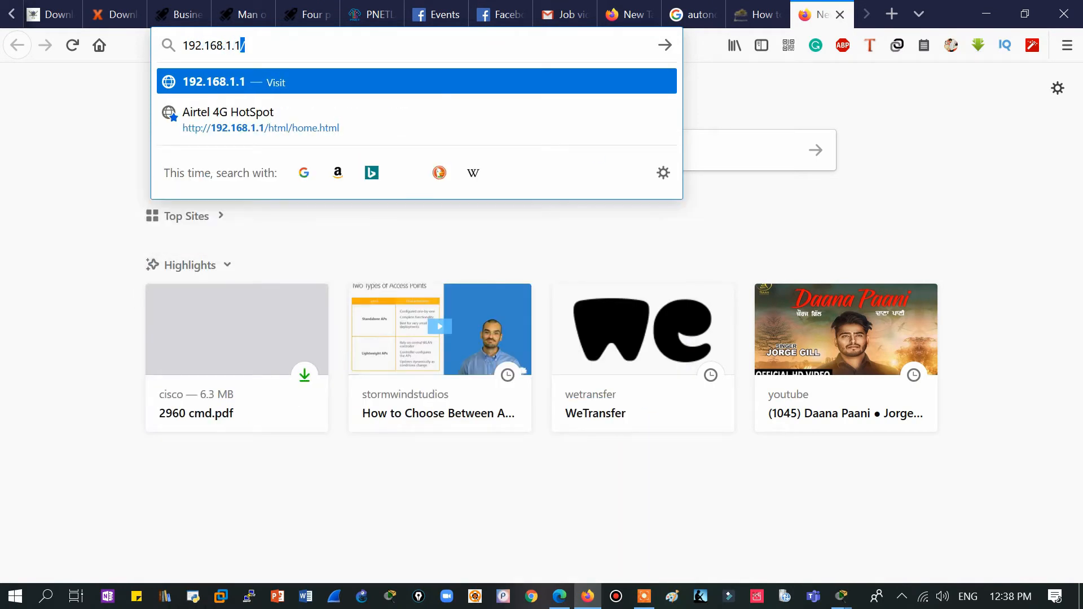
{"action": "key", "text": "Return"}
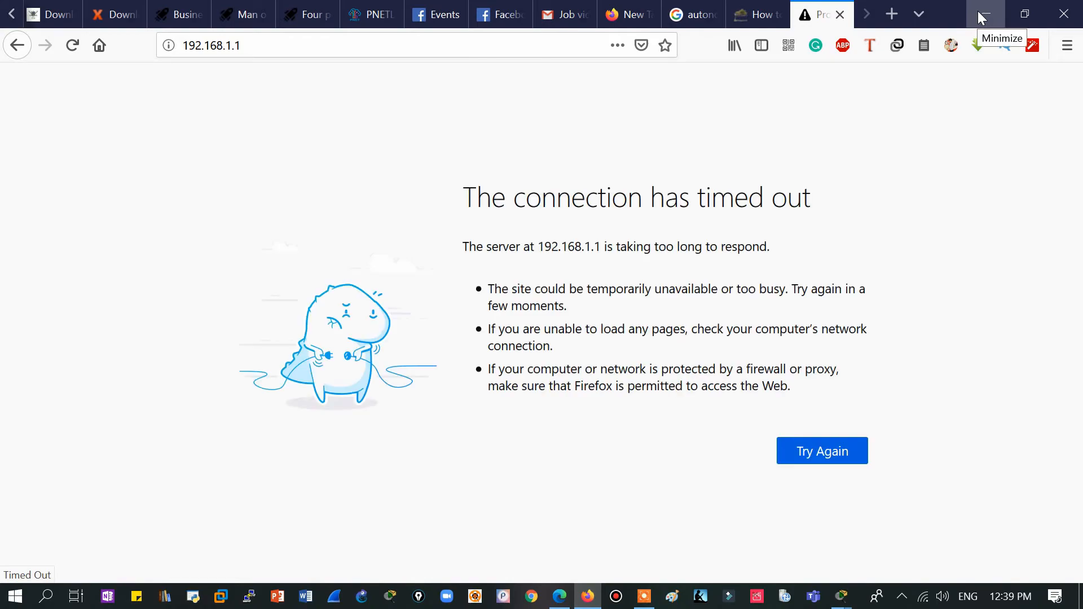
{"action": "left_click", "coordinate": [983, 13]}
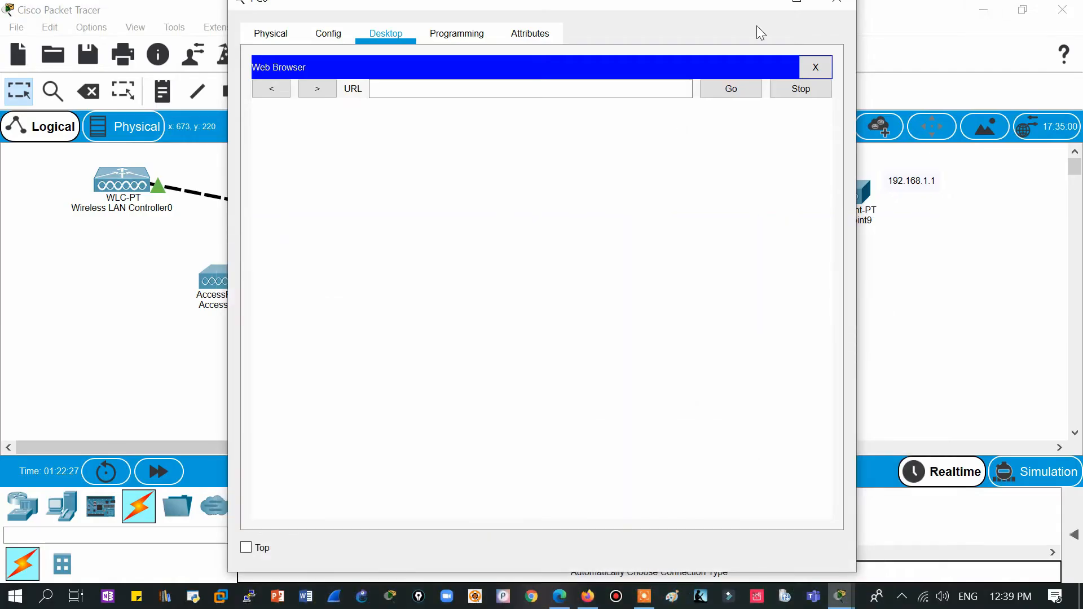
{"action": "left_click", "coordinate": [838, 5]}
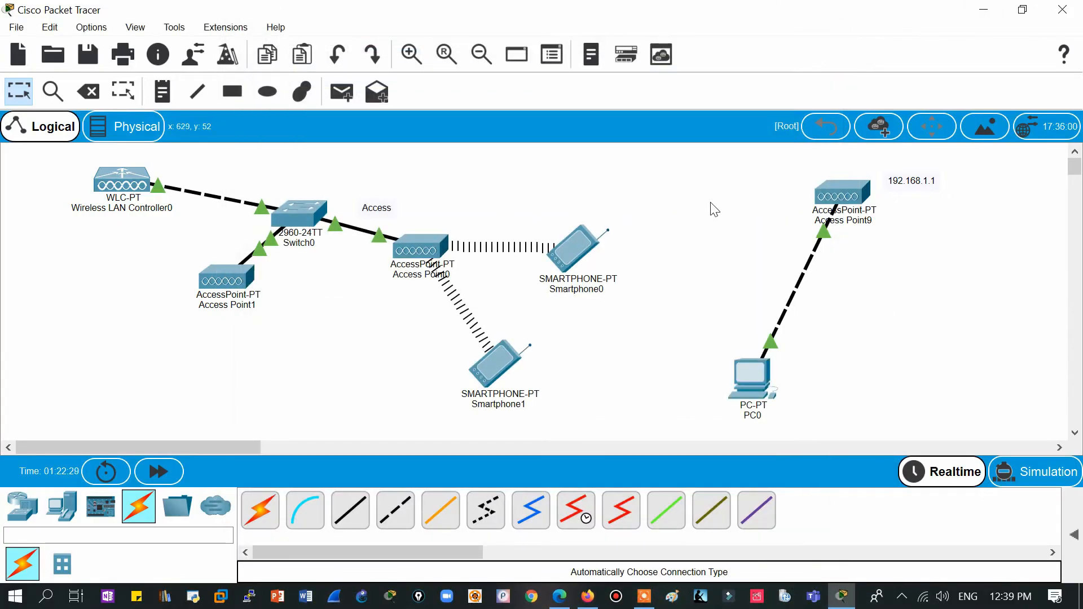
{"action": "left_click_drag", "start_coordinate": [711, 158], "coordinate": [953, 432]}
{"action": "left_click_drag", "start_coordinate": [49, 155], "coordinate": [193, 237]}
{"action": "left_click_drag", "start_coordinate": [57, 156], "coordinate": [190, 240]}
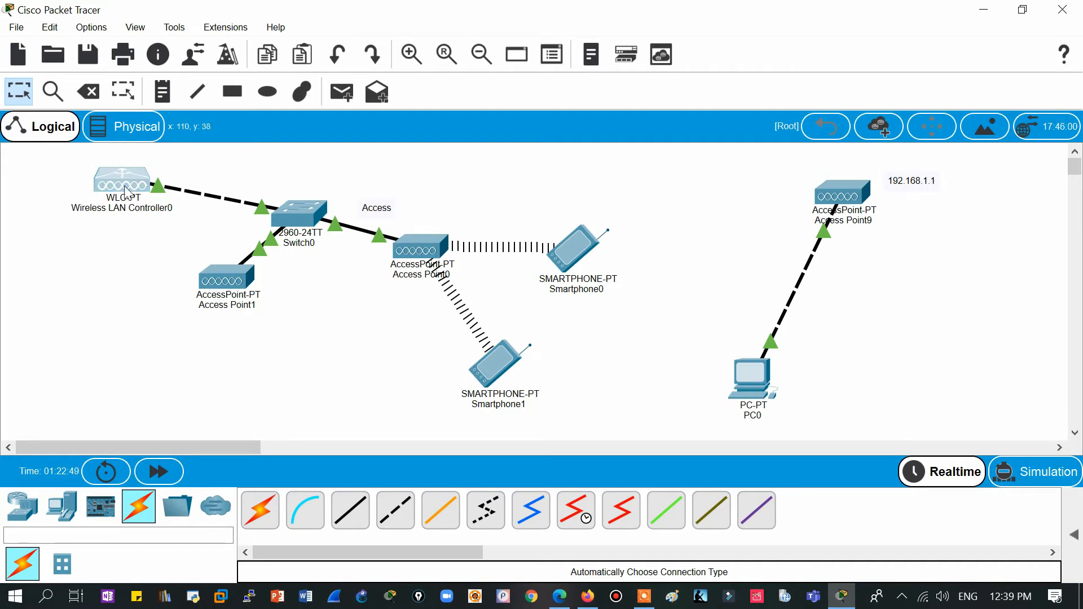
- Move Wireless LAN Controller0 a little farther away from Switch0
{"action": "left_click_drag", "start_coordinate": [123, 186], "coordinate": [85, 189]}
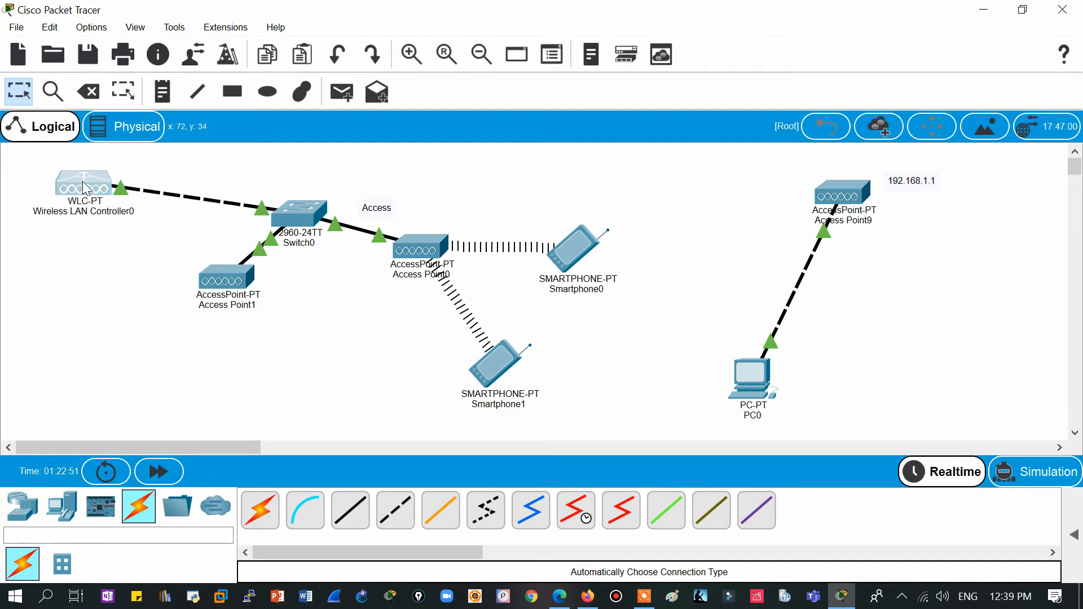
{"action": "left_click", "coordinate": [100, 267]}
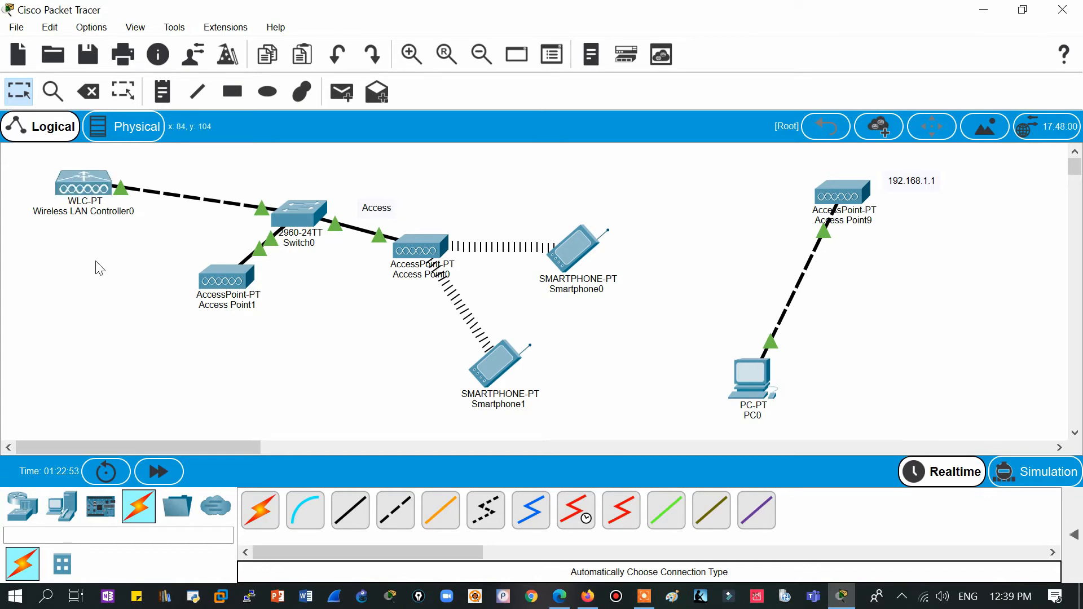
{"action": "mouse_move", "coordinate": [80, 192]}
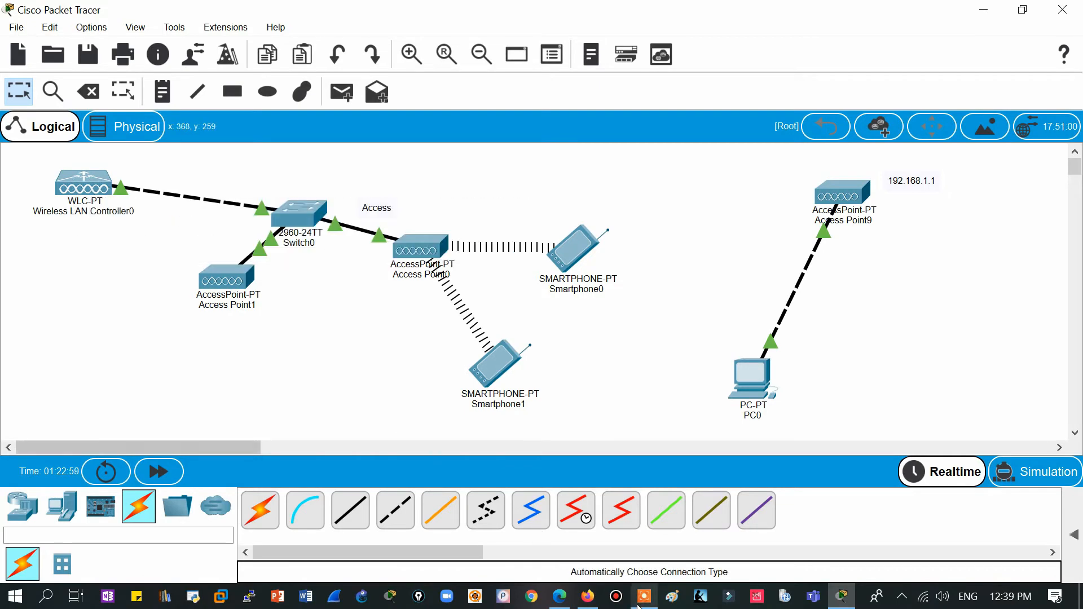
- Switch to the wireless networking PDF in Edge and read the "Accessing a Cisco WLC" page
{"action": "left_click", "coordinate": [560, 597]}
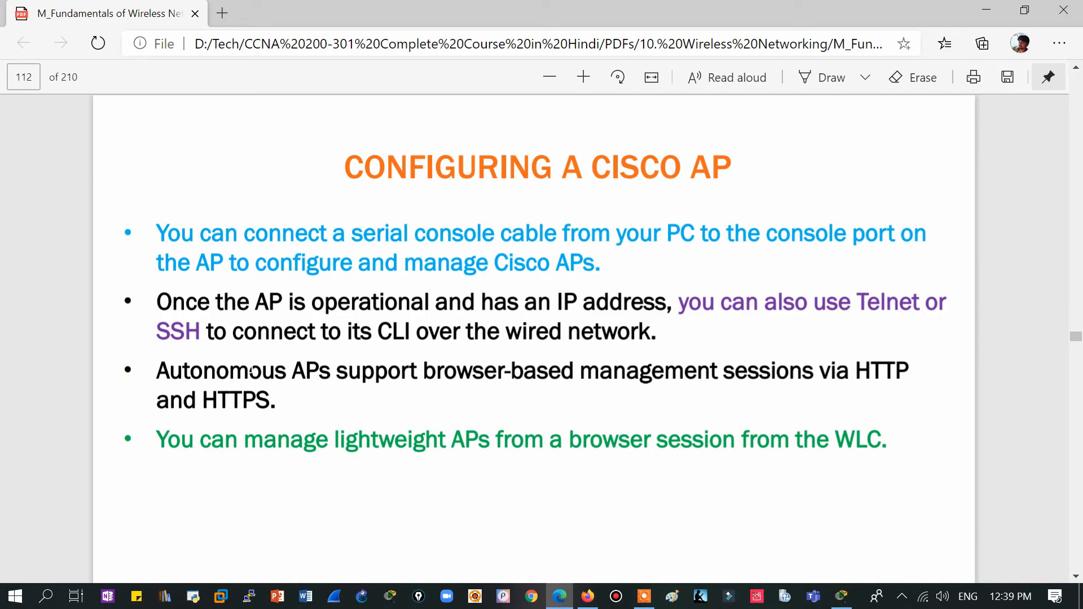
{"action": "scroll", "coordinate": [252, 371], "scroll_direction": "down", "scroll_amount": 9}
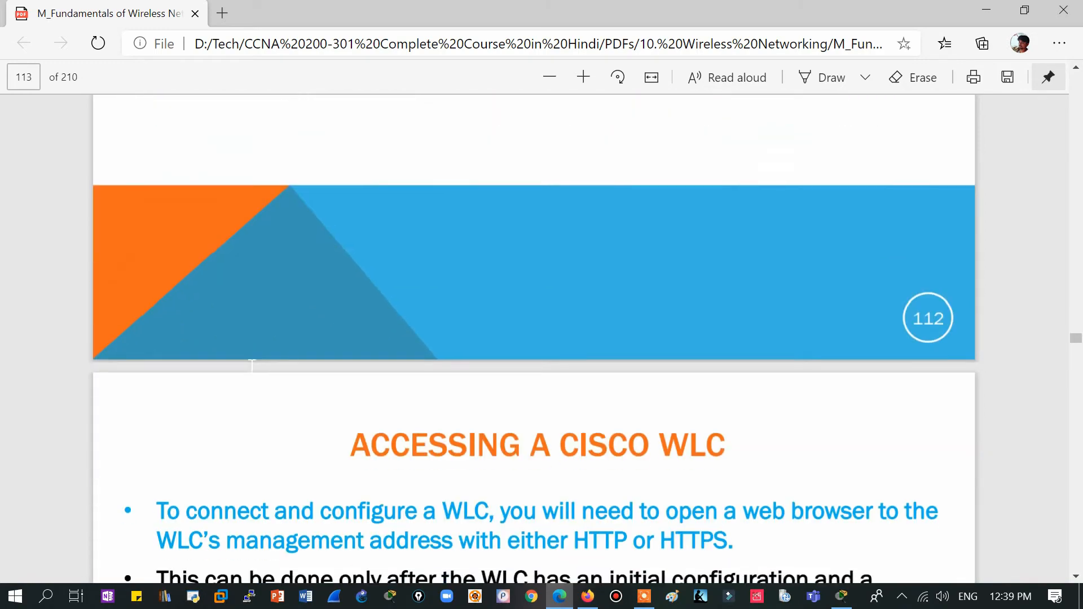
{"action": "scroll", "coordinate": [252, 360], "scroll_direction": "down", "scroll_amount": 1}
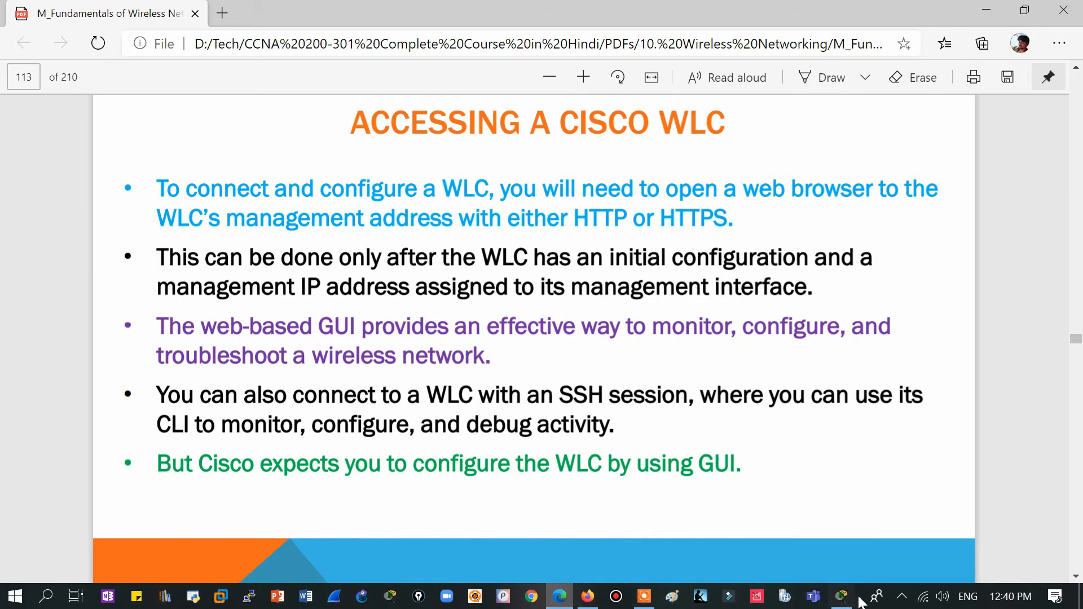
- Switch to Packet Tracer, place a WLC-2504 wireless LAN controller in an empty area of the logical workspace, and inspect its port information
{"action": "left_click", "coordinate": [842, 598]}
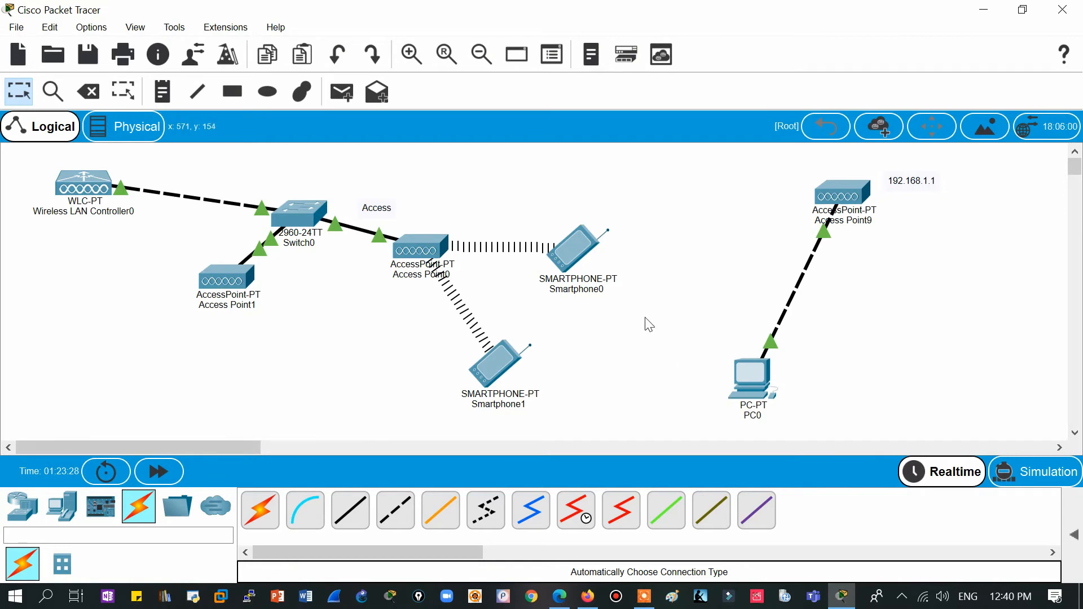
{"action": "scroll", "coordinate": [649, 324], "scroll_direction": "down", "scroll_amount": 10}
{"action": "scroll", "coordinate": [649, 324], "scroll_direction": "down", "scroll_amount": 12}
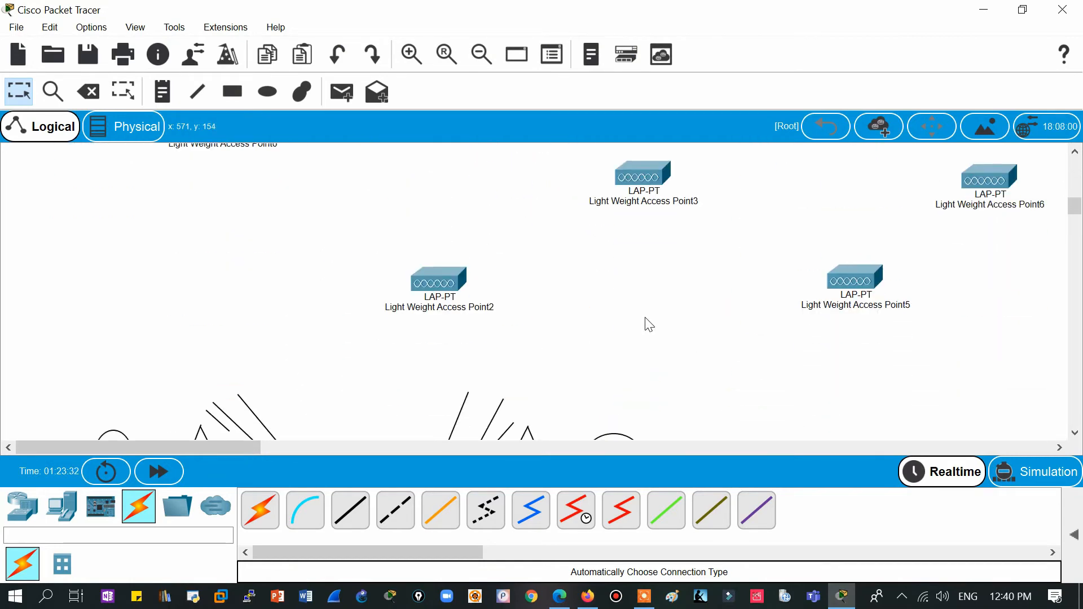
{"action": "scroll", "coordinate": [649, 324], "scroll_direction": "down", "scroll_amount": 1}
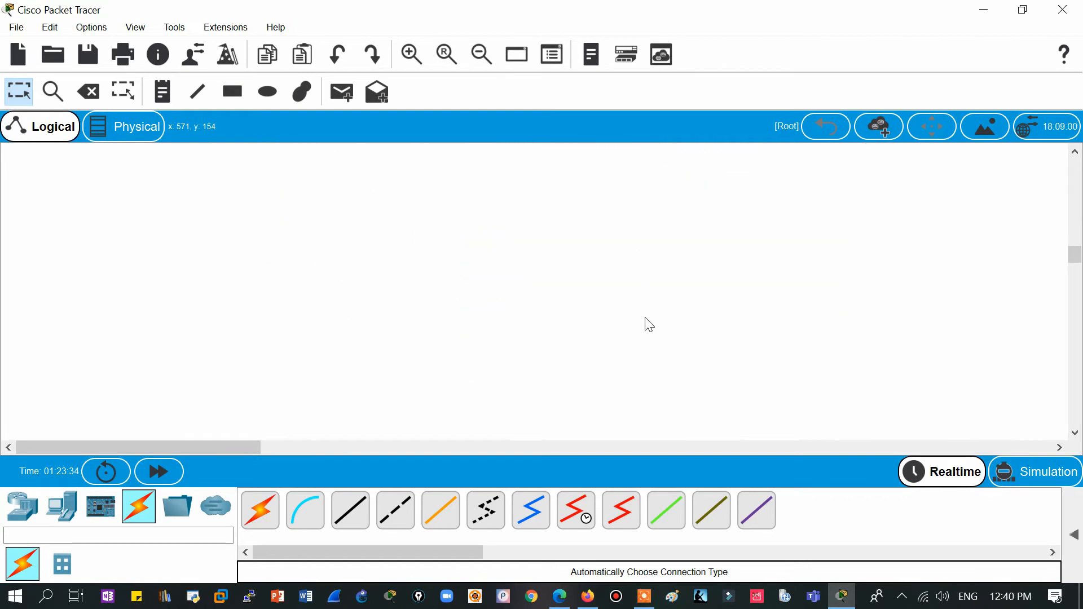
{"action": "left_click", "coordinate": [23, 513]}
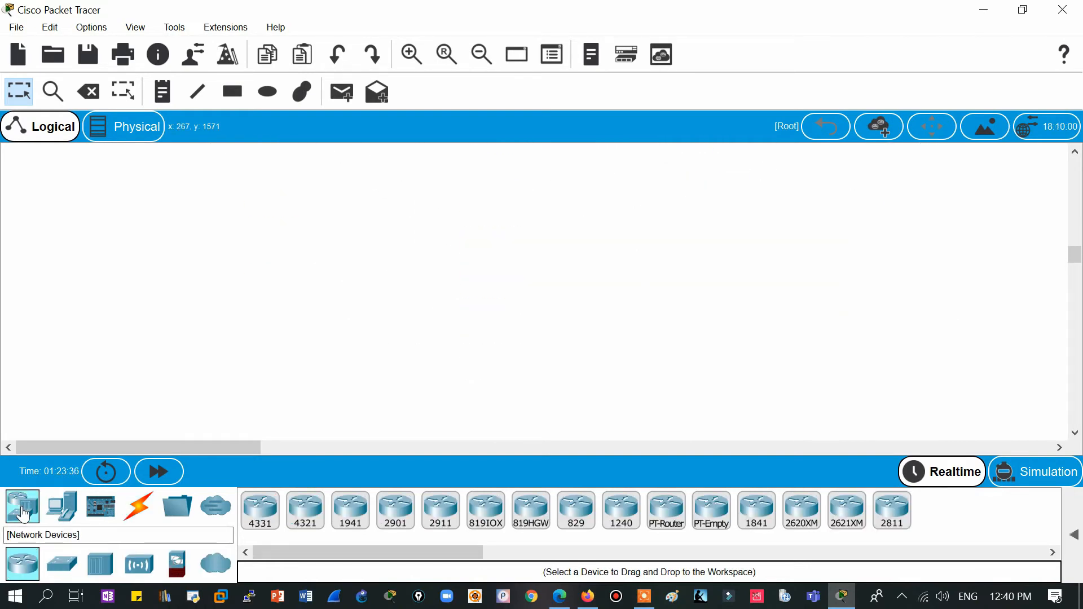
{"action": "left_click", "coordinate": [138, 563]}
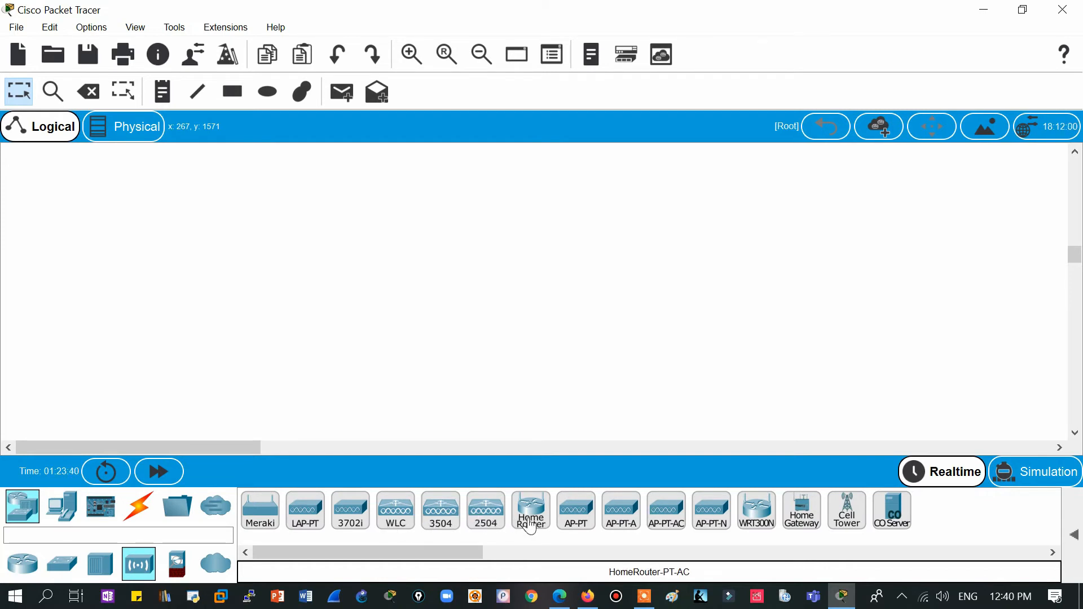
{"action": "left_click", "coordinate": [486, 515]}
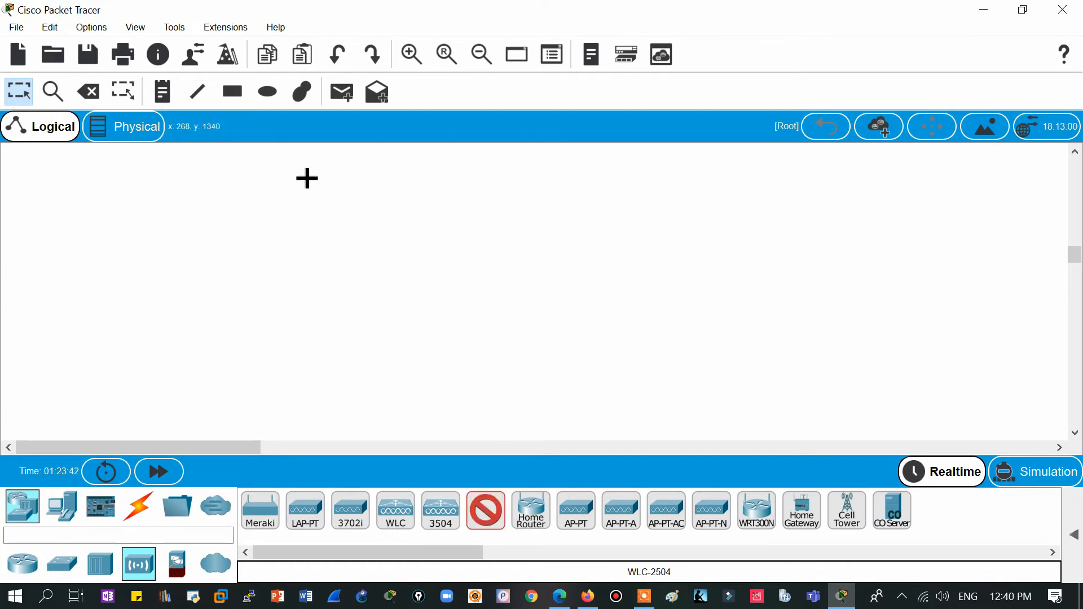
{"action": "left_click", "coordinate": [172, 178]}
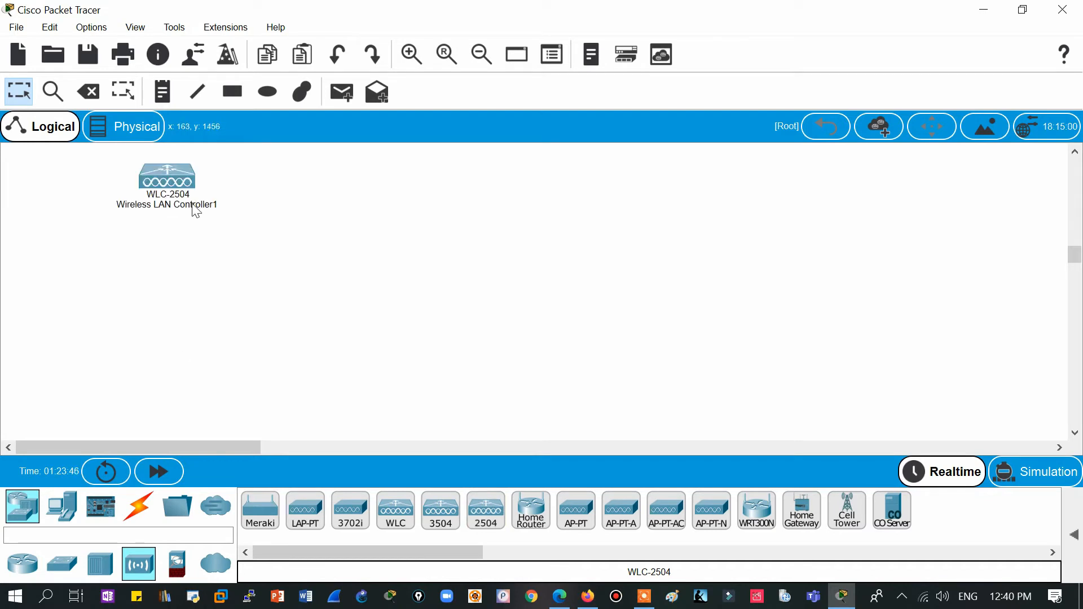
{"action": "mouse_move", "coordinate": [171, 181]}
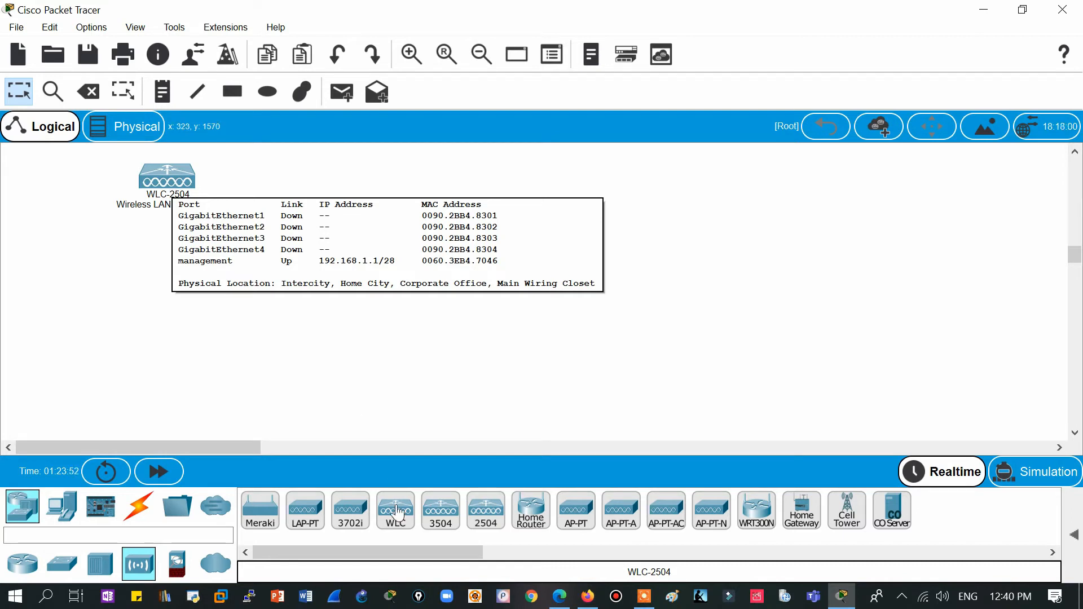
- Place a WLC-3504 and a WLC-PT controller in a row beside the WLC-2504
{"action": "left_click", "coordinate": [441, 511]}
{"action": "left_click", "coordinate": [387, 183]}
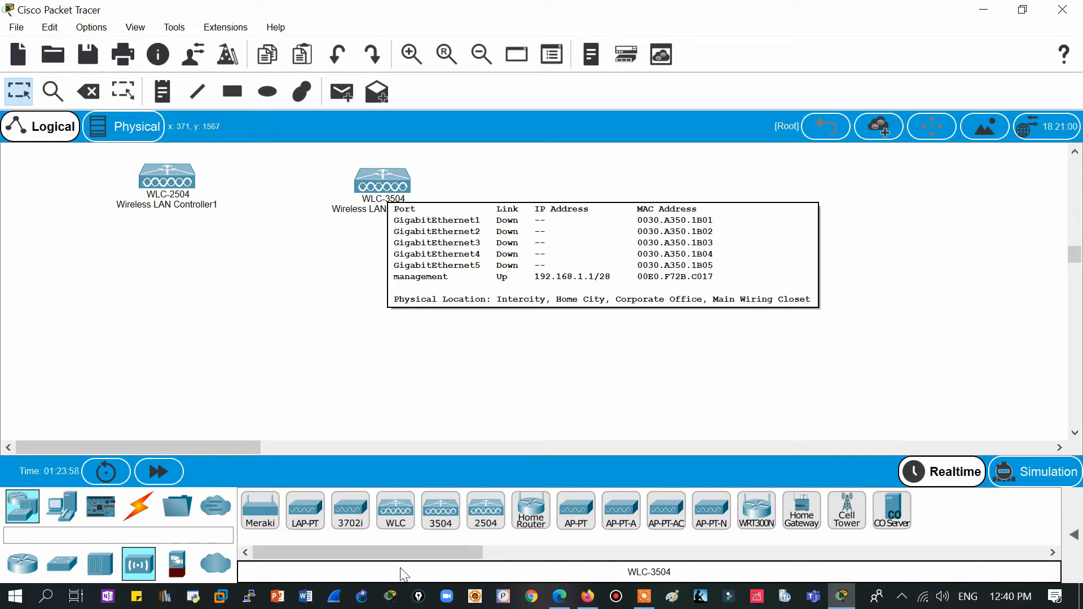
{"action": "left_click", "coordinate": [396, 511]}
{"action": "left_click", "coordinate": [575, 201]}
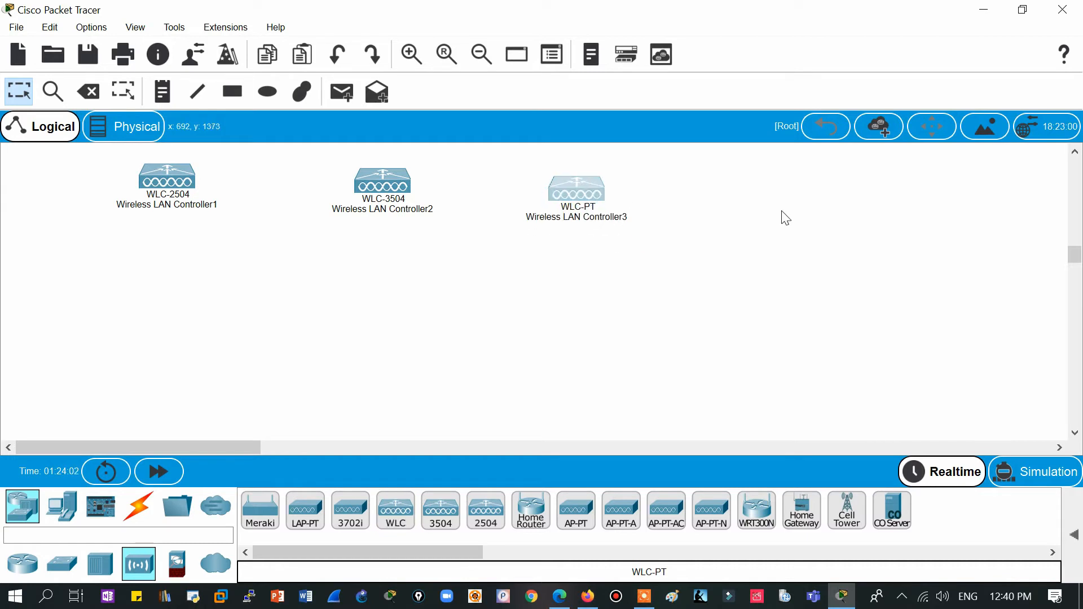
- Delete the WLC-PT controller from the workspace, keeping the WLC-2504 and WLC-3504
{"action": "mouse_move", "coordinate": [589, 198]}
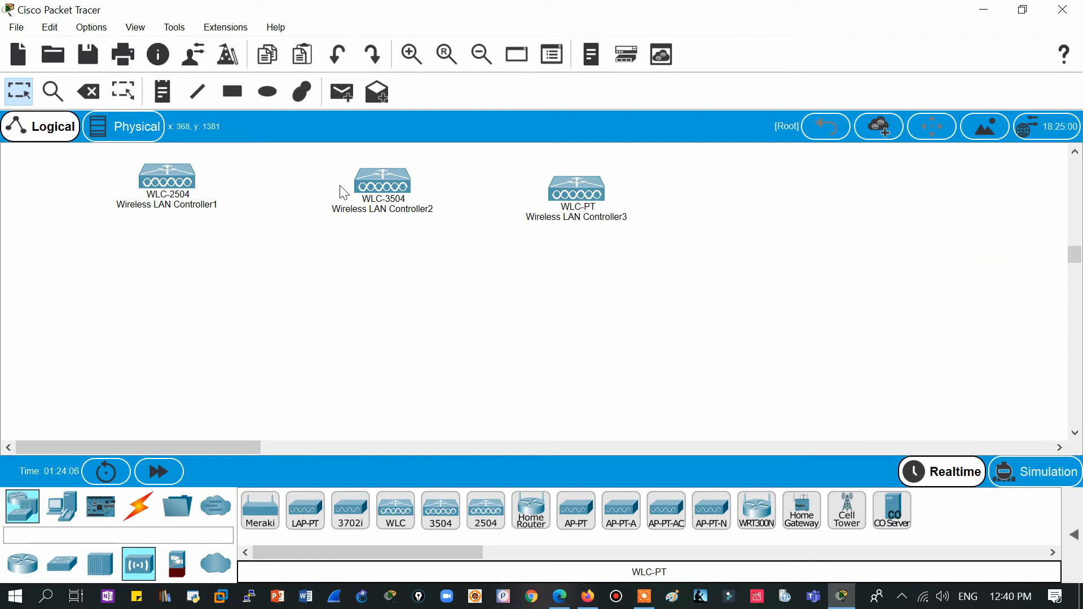
{"action": "left_click", "coordinate": [89, 91]}
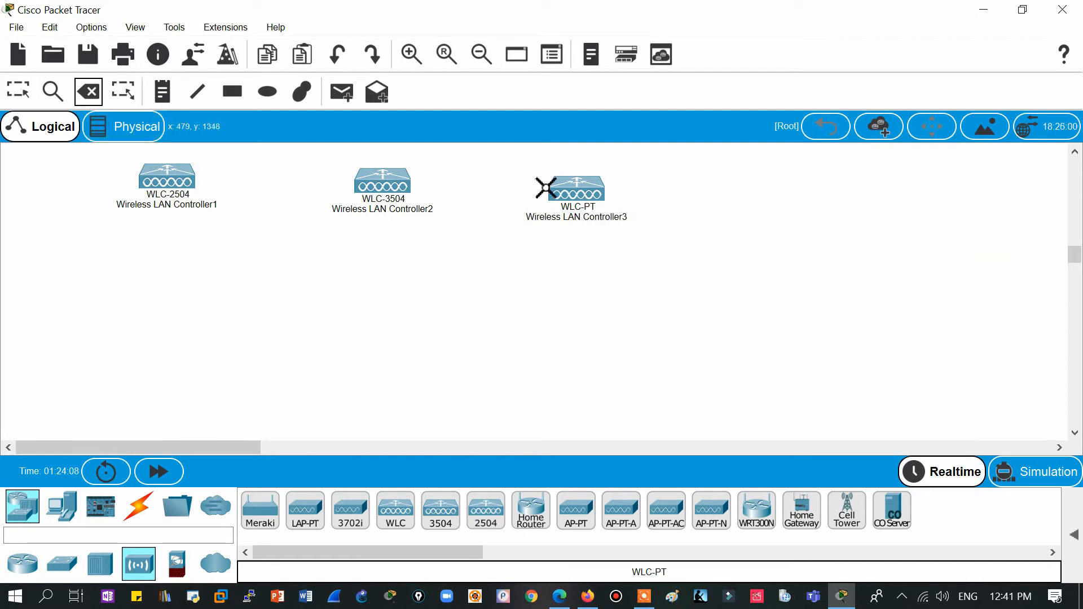
{"action": "left_click", "coordinate": [592, 197]}
{"action": "left_click", "coordinate": [17, 89]}
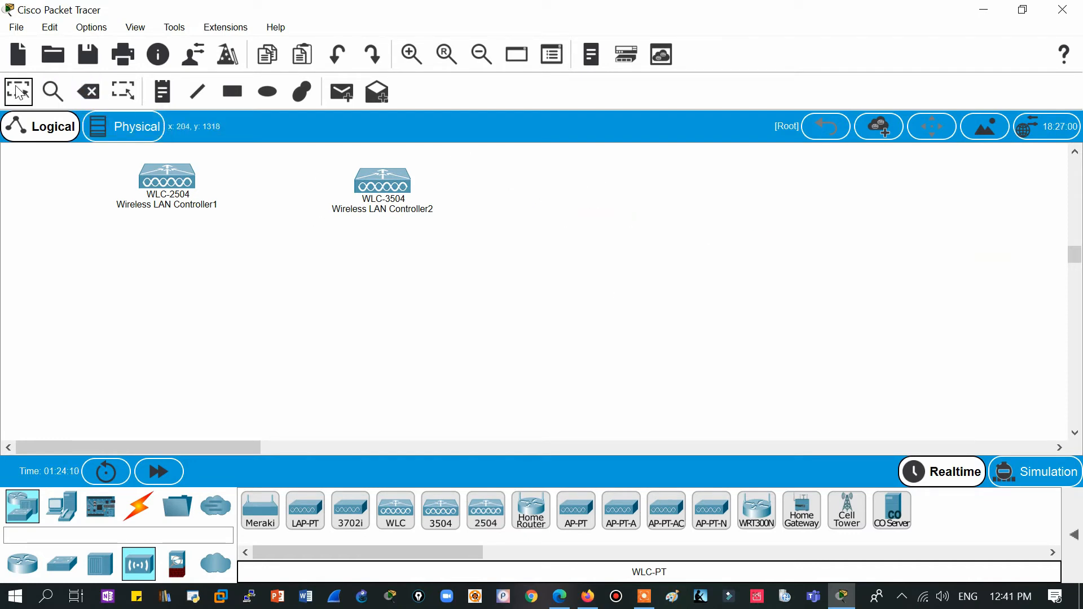
- Place a laptop in the workspace below the WLC-2504 controller
{"action": "left_click", "coordinate": [62, 507]}
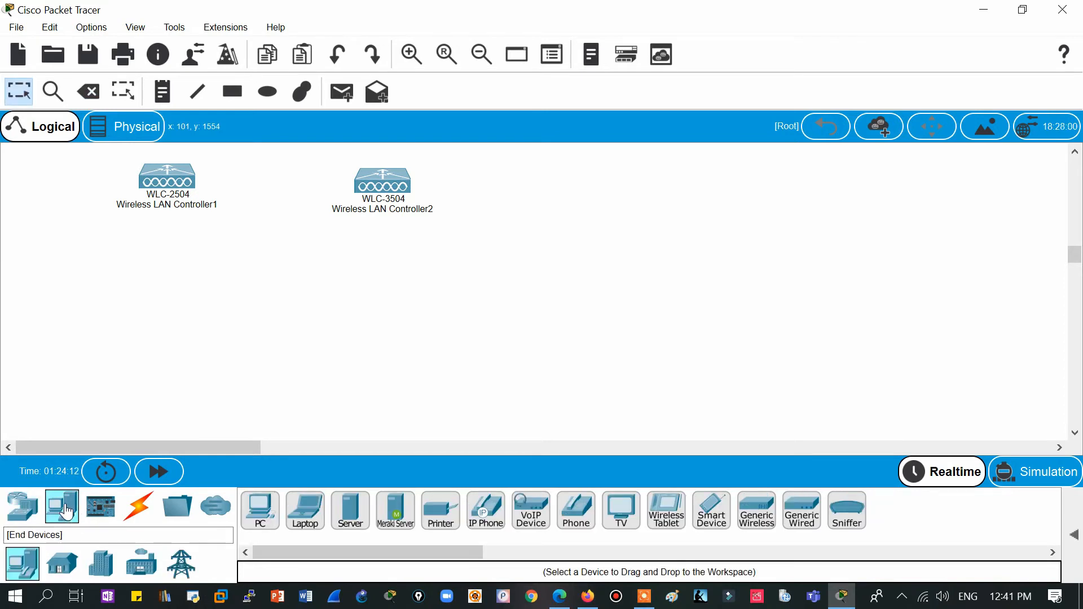
{"action": "left_click", "coordinate": [305, 511]}
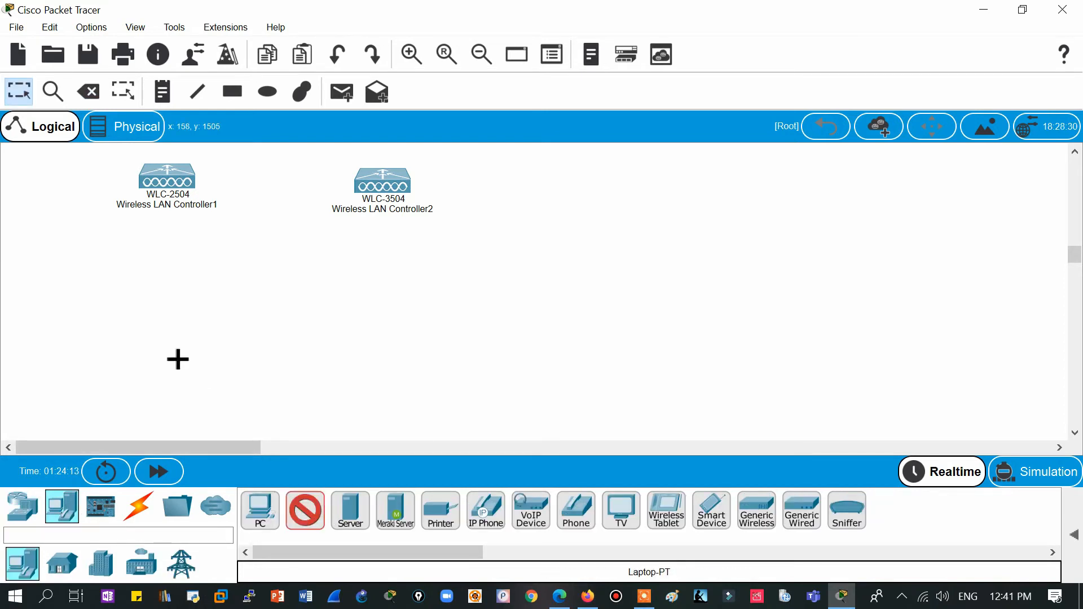
{"action": "left_click", "coordinate": [150, 367]}
- Connect the laptop to the WLC-2504 with an automatically chosen cable type
{"action": "left_click", "coordinate": [138, 506]}
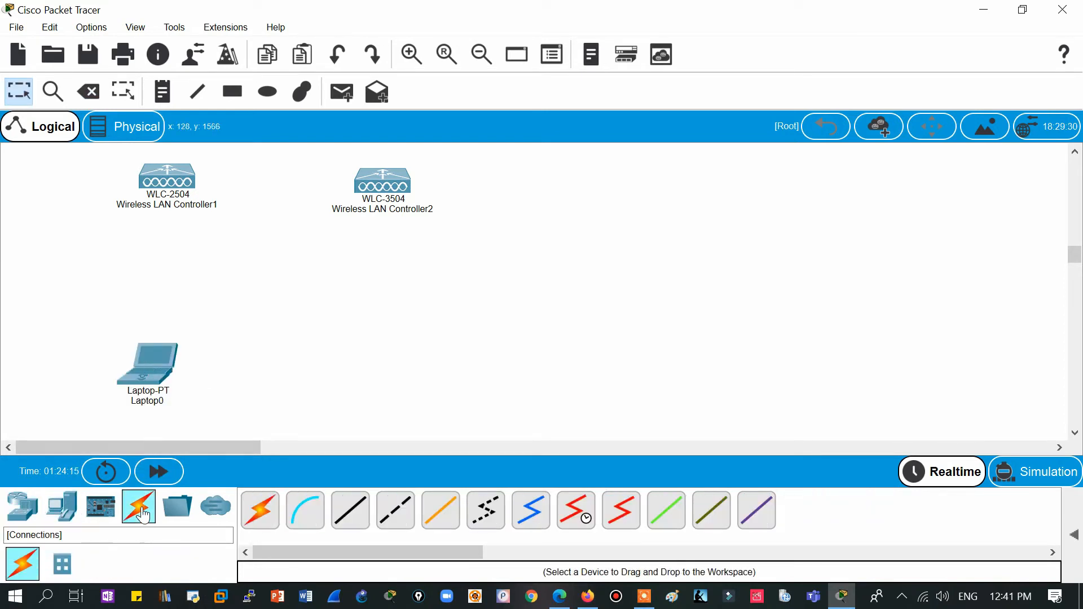
{"action": "left_click", "coordinate": [255, 514]}
{"action": "left_click", "coordinate": [148, 361]}
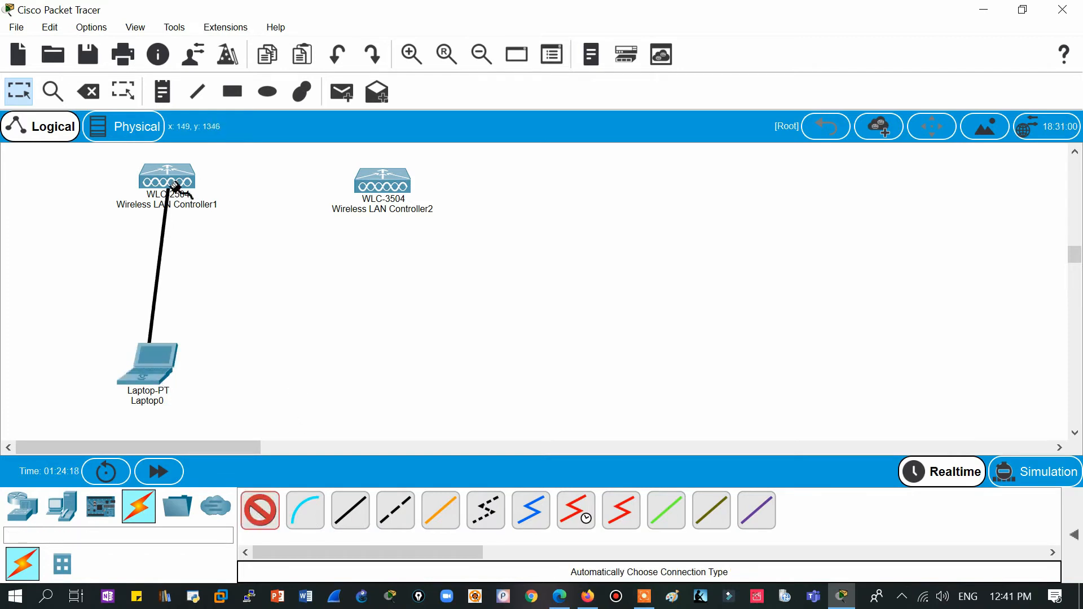
{"action": "left_click", "coordinate": [172, 183]}
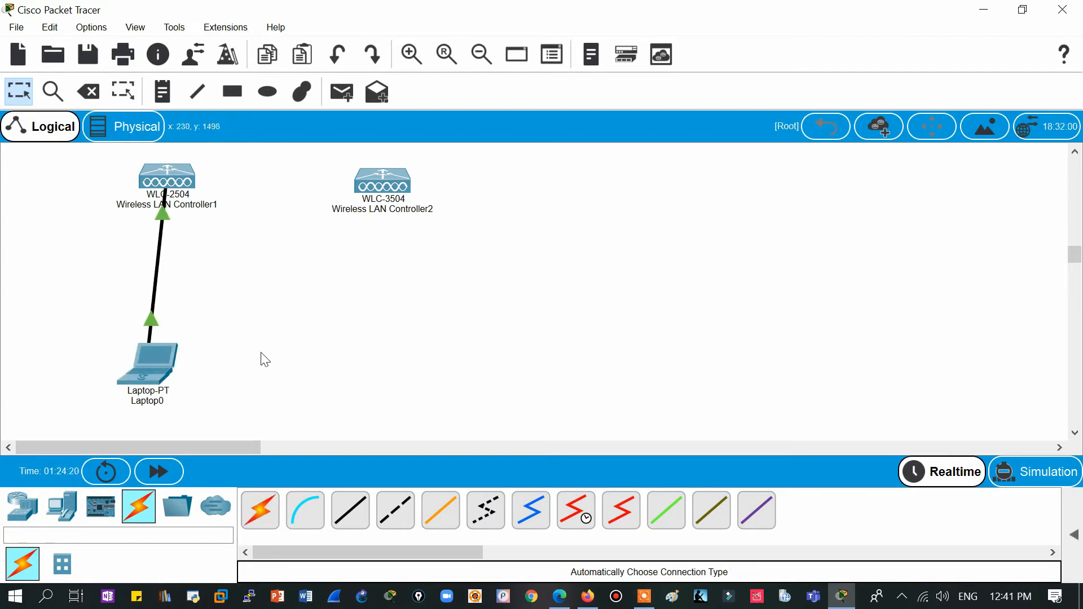
{"action": "left_click_drag", "start_coordinate": [77, 156], "coordinate": [289, 384]}
{"action": "left_click", "coordinate": [288, 383]}
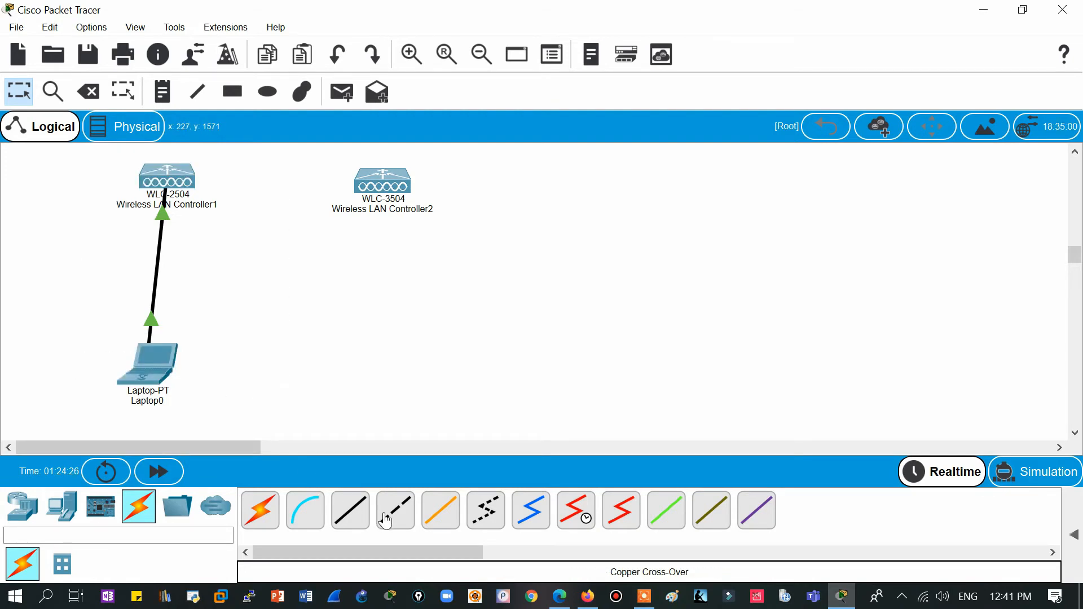
- Give the laptop the static IP address 192.168.1.2 with subnet mask 255.255.255.0
{"action": "left_click", "coordinate": [166, 376]}
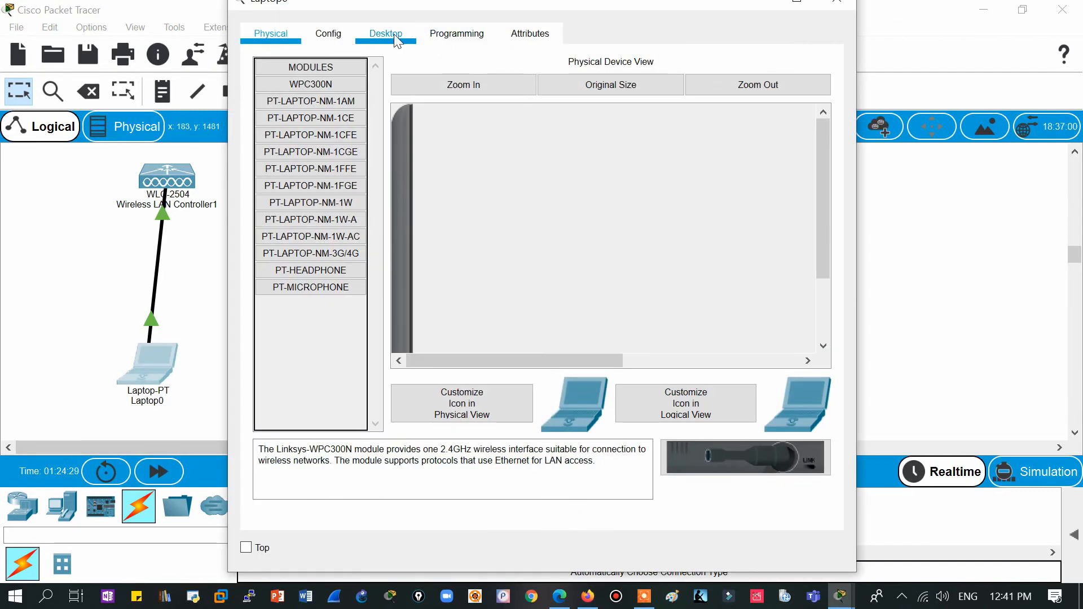
{"action": "left_click", "coordinate": [386, 33]}
{"action": "left_click", "coordinate": [348, 133]}
{"action": "left_click", "coordinate": [486, 174]}
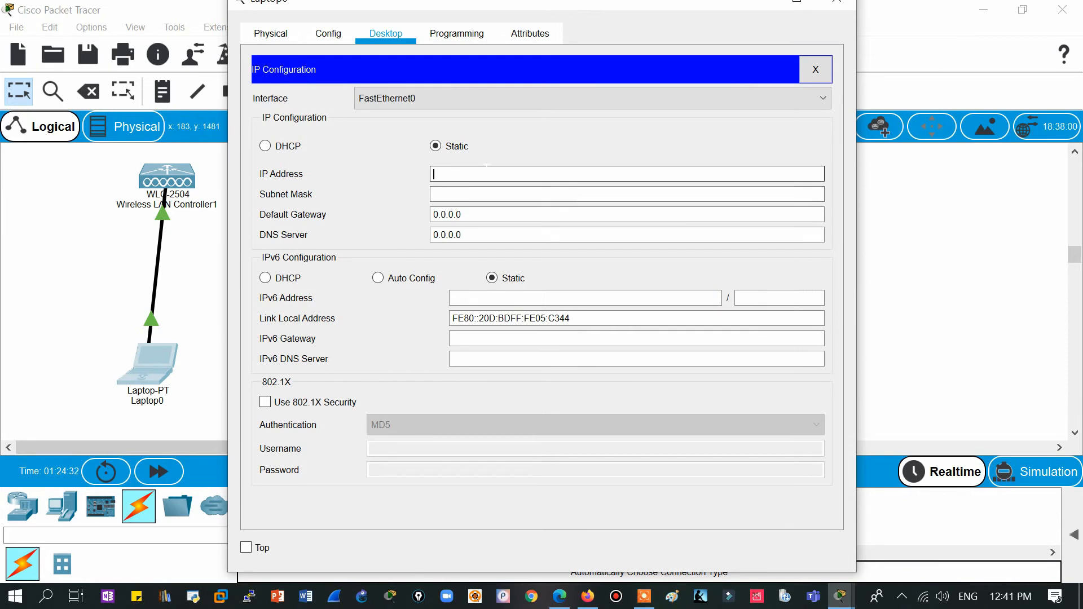
{"action": "type", "text": "192.168.1.1"}
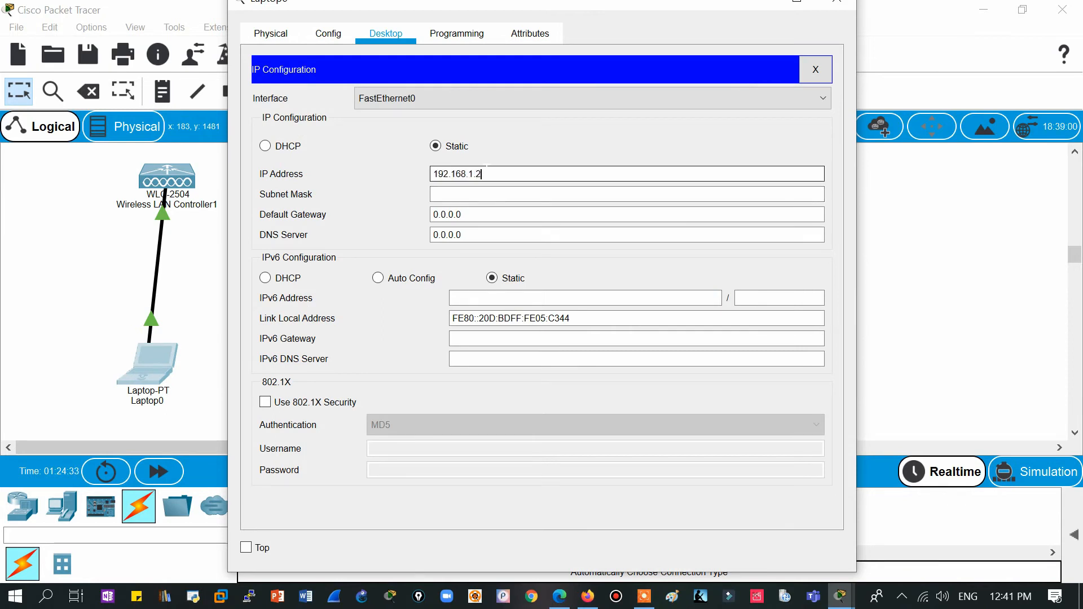
{"action": "key", "text": "Tab"}
{"action": "key", "text": "Tab"}
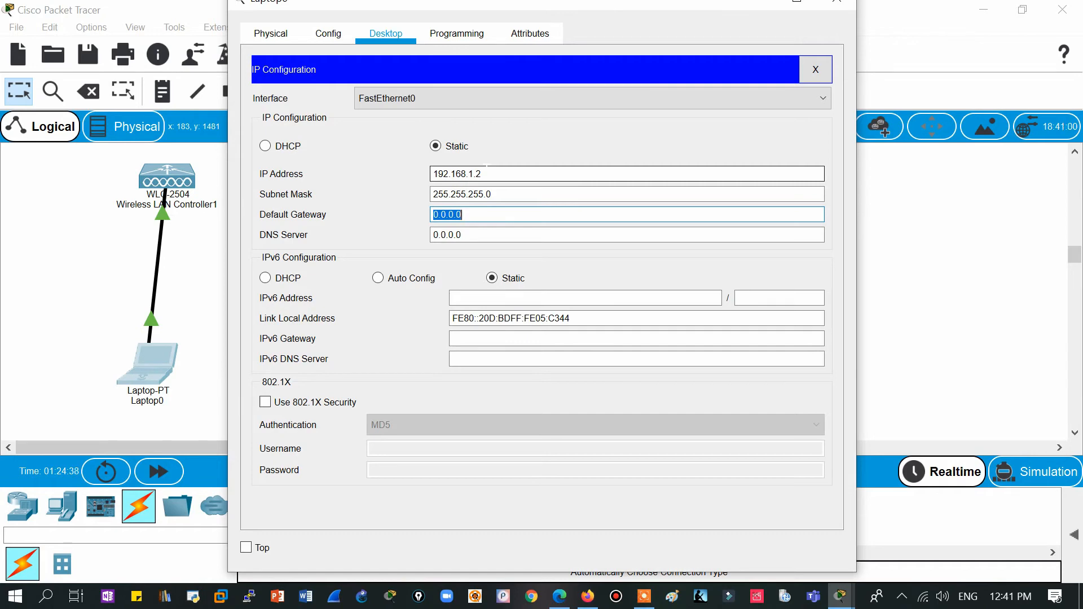
{"action": "left_click", "coordinate": [816, 69]}
- Ping 192.168.1.1 from the laptop's Command Prompt to test connectivity to the controller
{"action": "left_click", "coordinate": [743, 158]}
{"action": "type", "text": "ping"}
{"action": "right_click", "coordinate": [443, 340]}
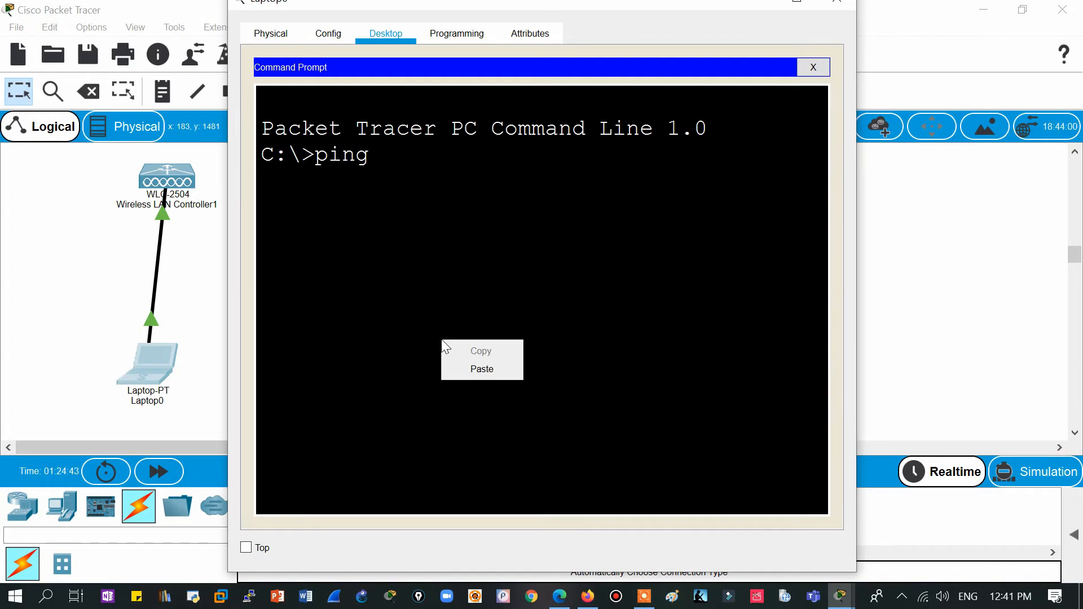
{"action": "left_click", "coordinate": [477, 369]}
{"action": "key", "text": "Return"}
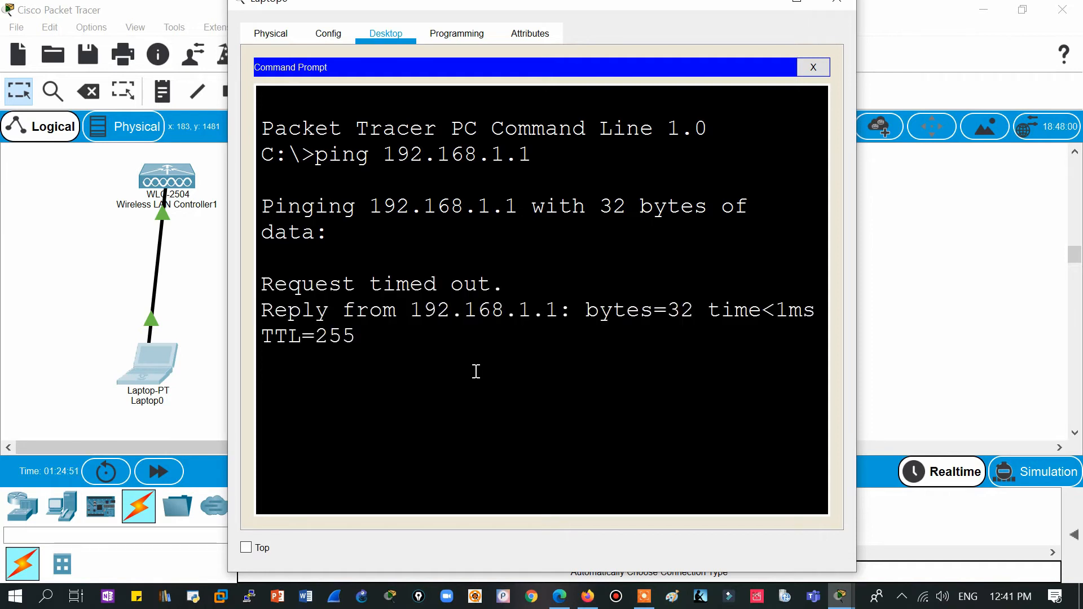
{"action": "left_click", "coordinate": [815, 68]}
- Load 192.168.1.1 in the laptop's Web Browser
{"action": "left_click_drag", "start_coordinate": [621, 522], "coordinate": [717, 540]}
{"action": "left_click", "coordinate": [741, 170]}
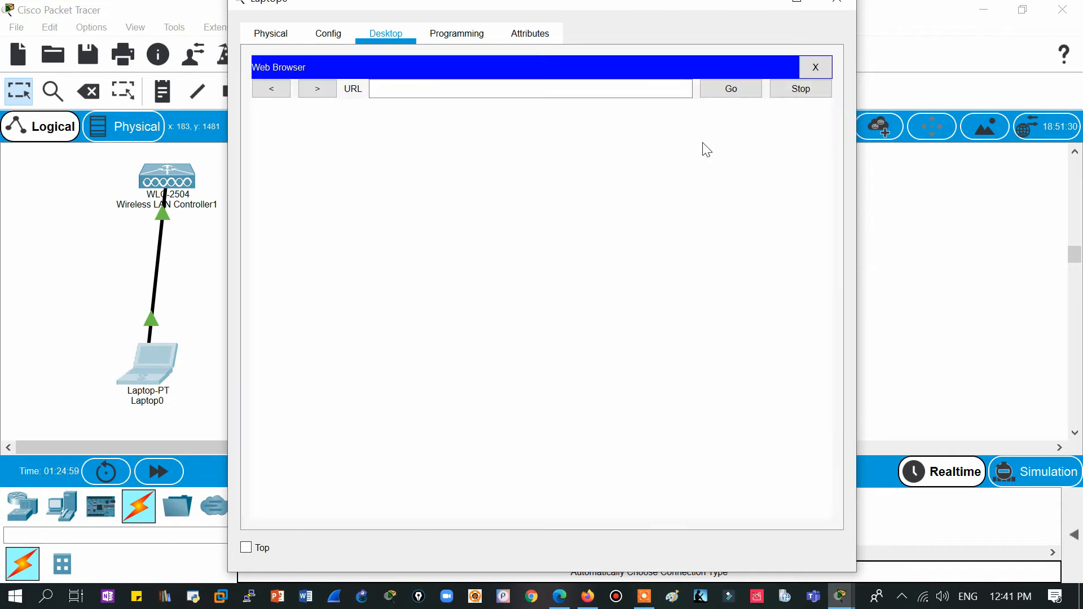
{"action": "left_click", "coordinate": [468, 89]}
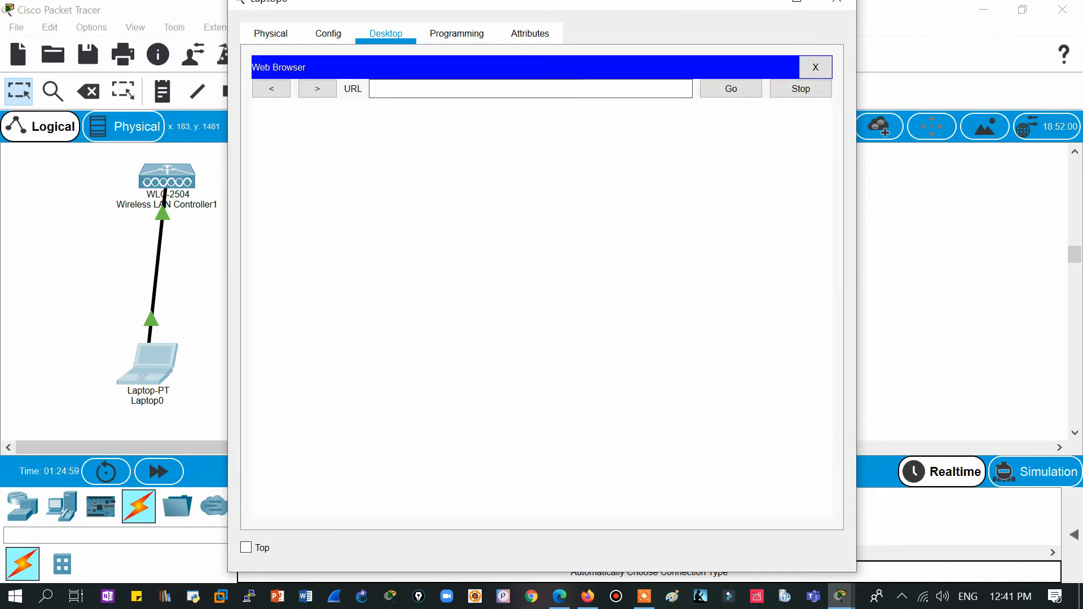
{"action": "type", "text": "192.168.1.1"}
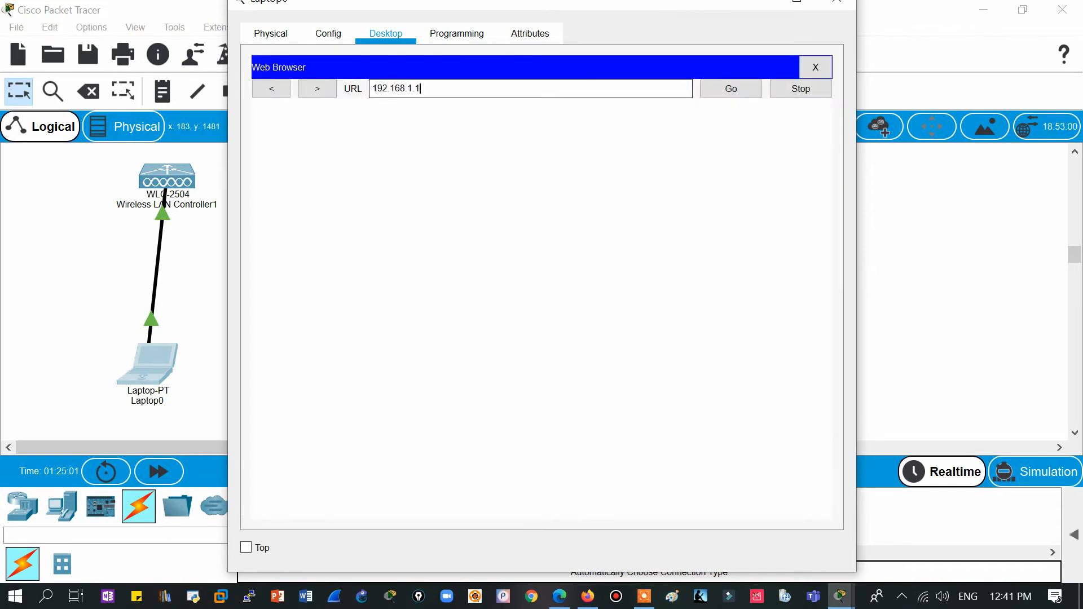
{"action": "left_click", "coordinate": [727, 95]}
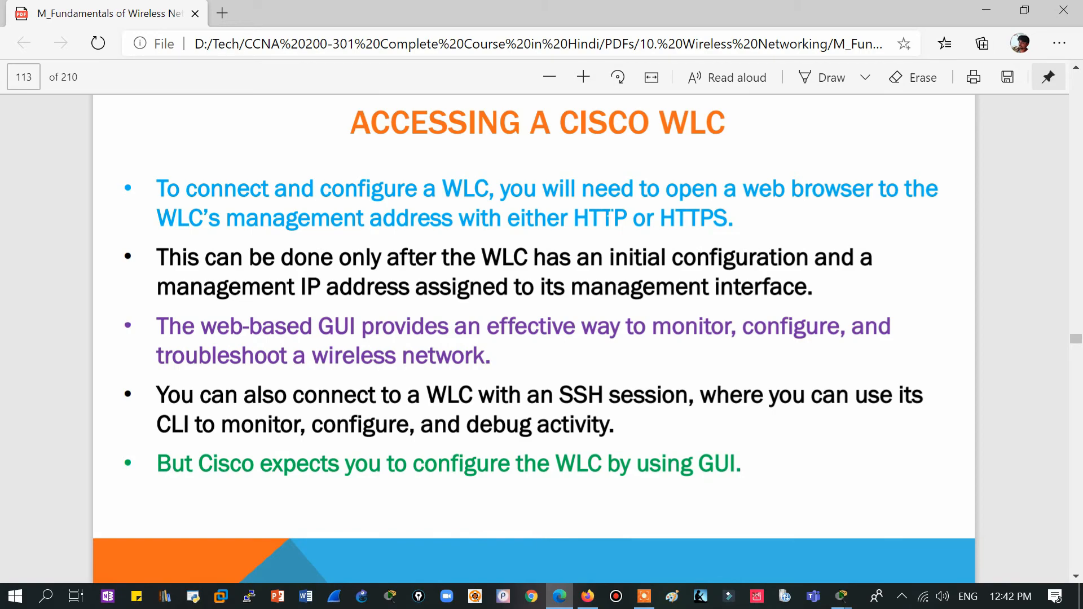
- Switch to the wireless networking PDF in Edge and read the "Accessing a Cisco WLC" pages on authentication, login and GUI categories
{"action": "scroll", "coordinate": [600, 305], "scroll_direction": "down", "scroll_amount": 8}
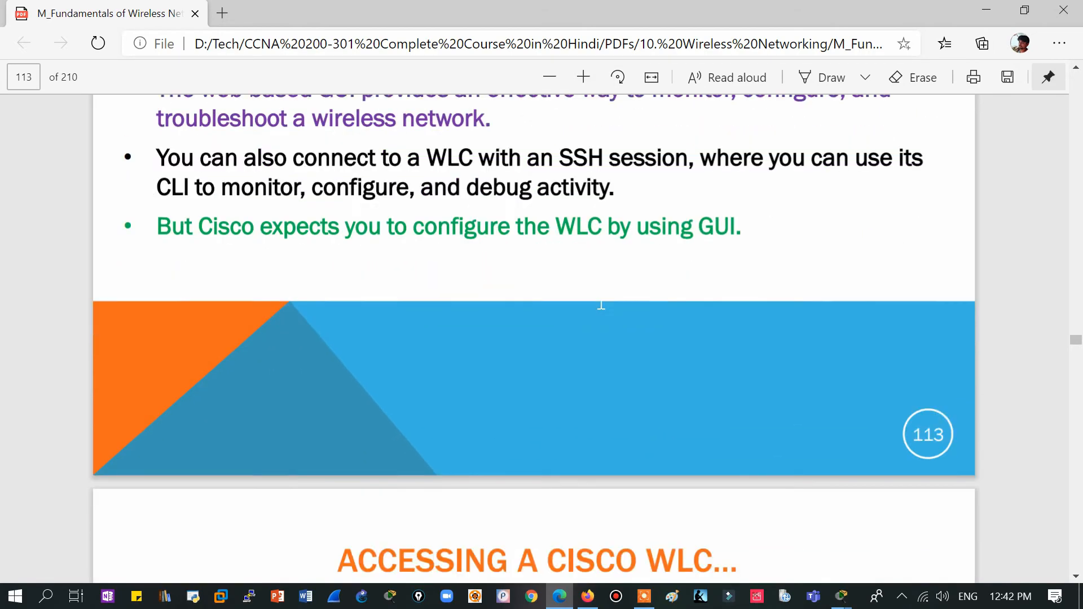
{"action": "scroll", "coordinate": [600, 305], "scroll_direction": "down", "scroll_amount": 3}
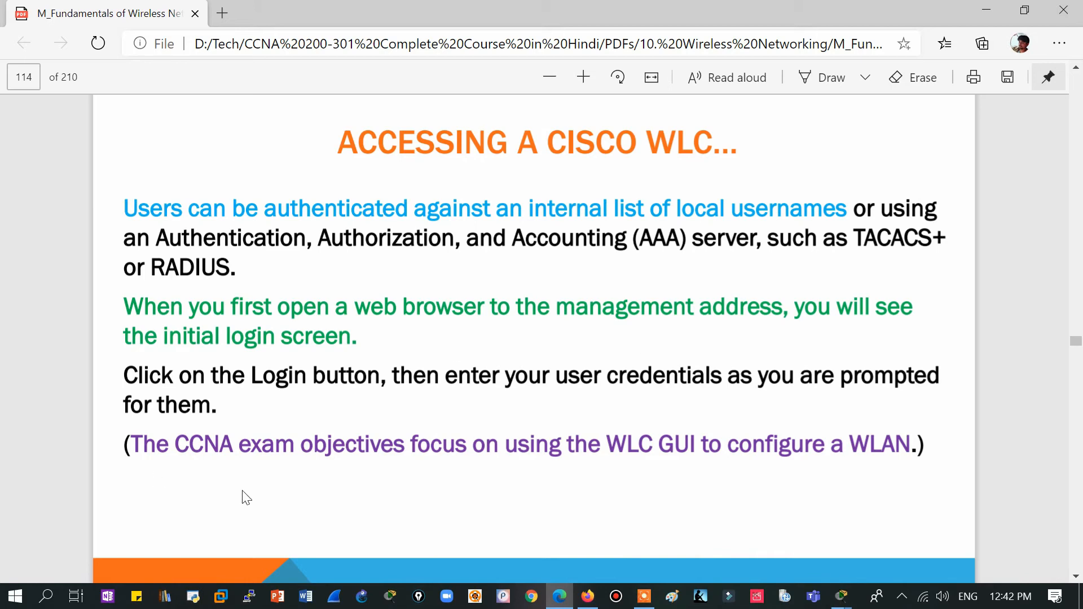
{"action": "scroll", "coordinate": [247, 498], "scroll_direction": "down", "scroll_amount": 5}
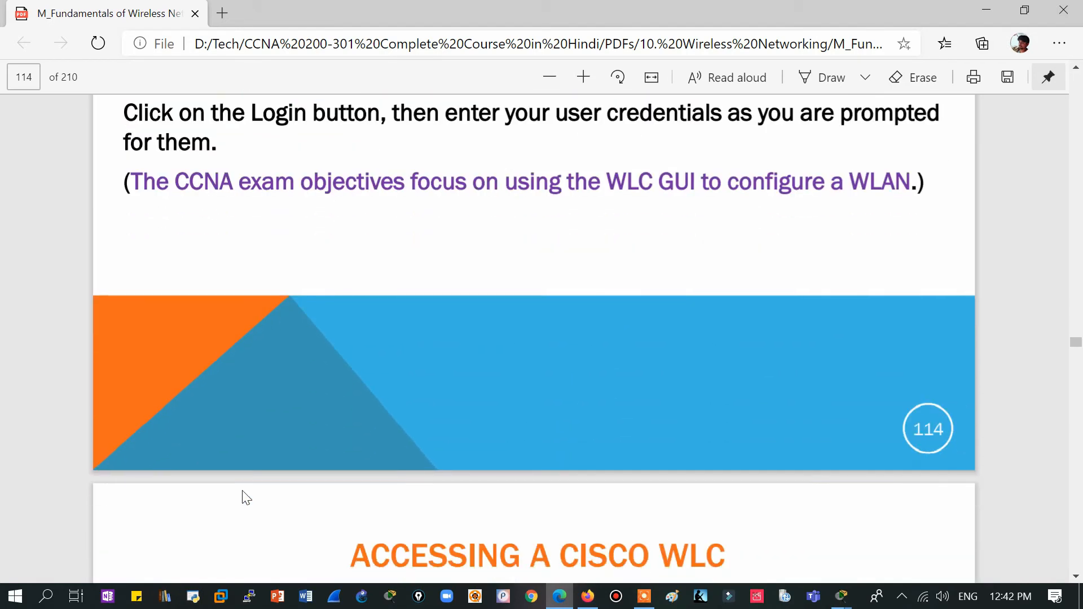
{"action": "scroll", "coordinate": [247, 498], "scroll_direction": "down", "scroll_amount": 6}
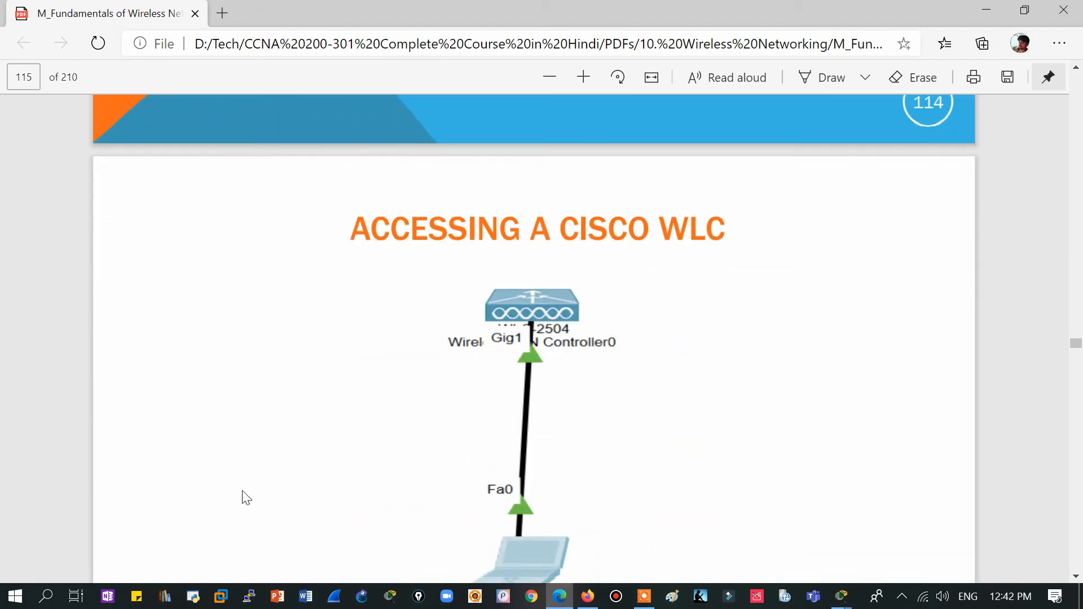
{"action": "scroll", "coordinate": [243, 492], "scroll_direction": "down", "scroll_amount": 15}
{"action": "scroll", "coordinate": [242, 492], "scroll_direction": "up", "scroll_amount": 1}
{"action": "scroll", "coordinate": [242, 491], "scroll_direction": "up", "scroll_amount": 1}
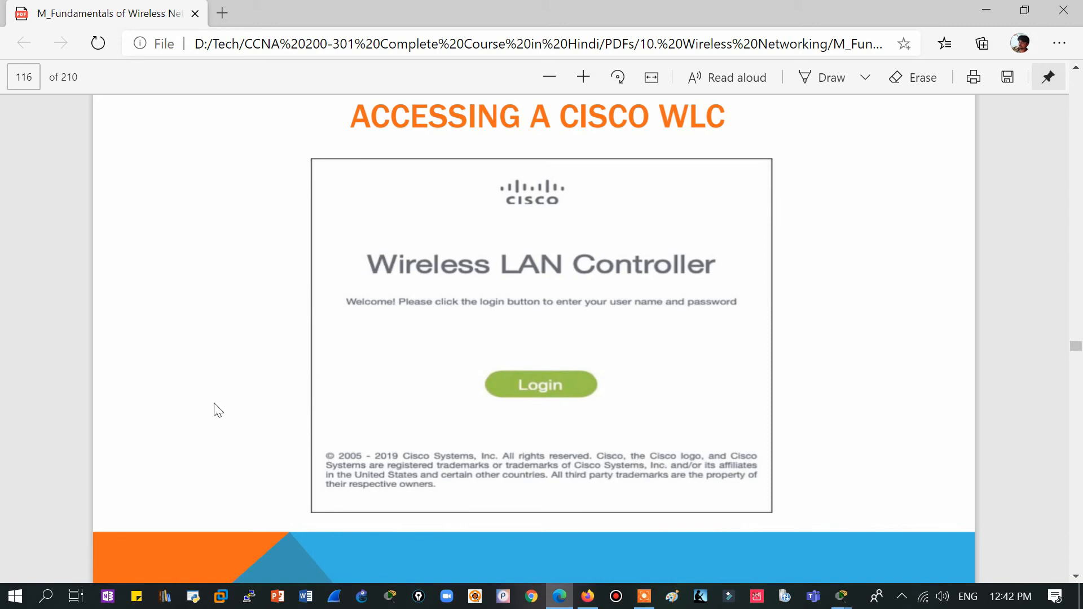
{"action": "scroll", "coordinate": [205, 421], "scroll_direction": "down", "scroll_amount": 8}
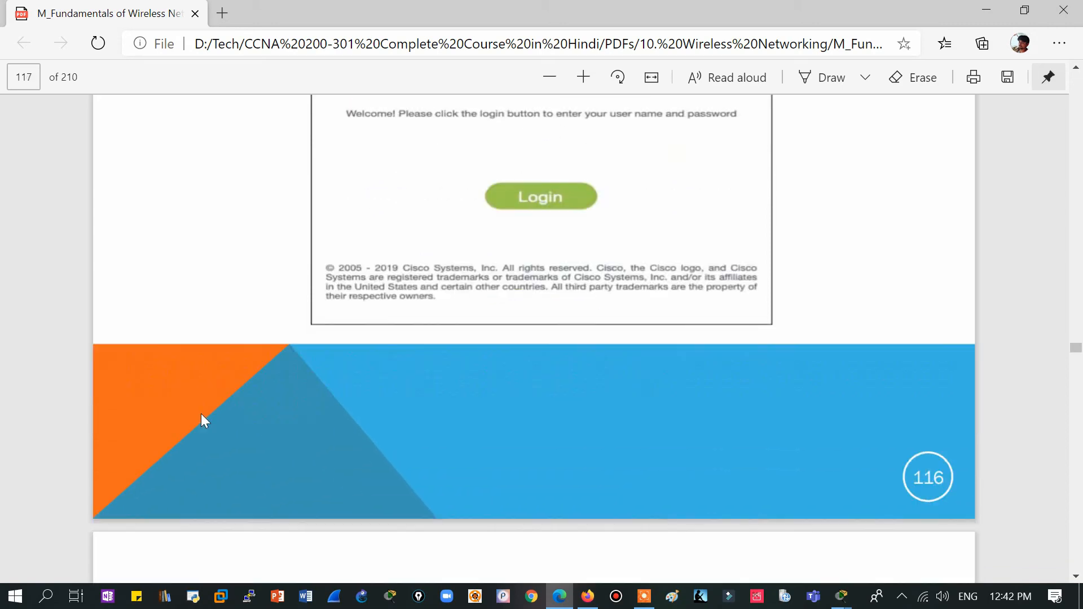
{"action": "scroll", "coordinate": [205, 421], "scroll_direction": "up", "scroll_amount": 1}
{"action": "scroll", "coordinate": [204, 421], "scroll_direction": "down", "scroll_amount": 8}
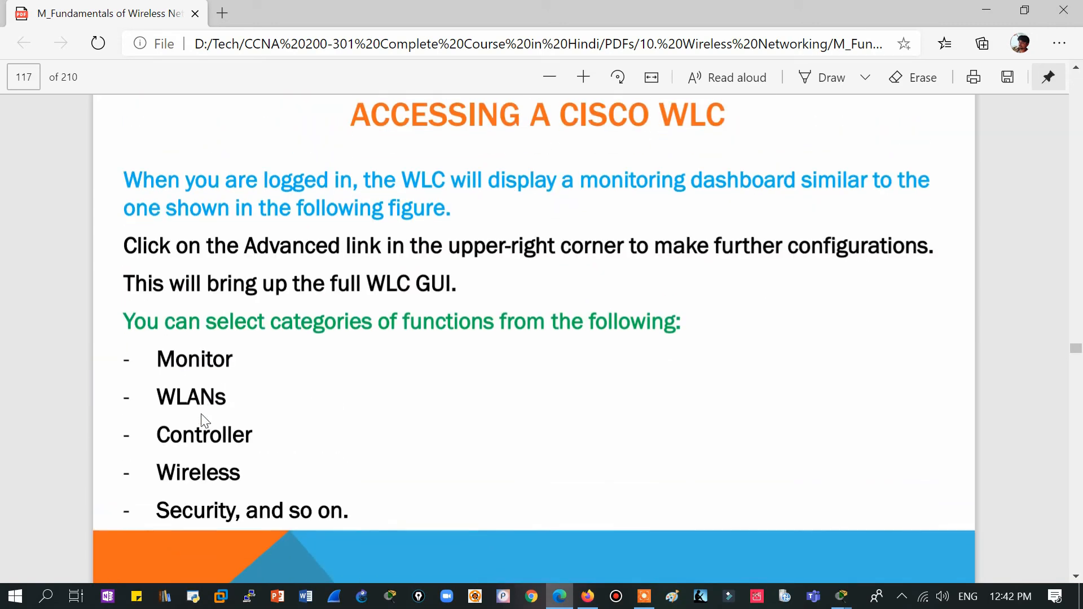
{"action": "scroll", "coordinate": [205, 421], "scroll_direction": "down", "scroll_amount": 2}
{"action": "scroll", "coordinate": [204, 421], "scroll_direction": "up", "scroll_amount": 10}
{"action": "scroll", "coordinate": [205, 421], "scroll_direction": "up", "scroll_amount": 4}
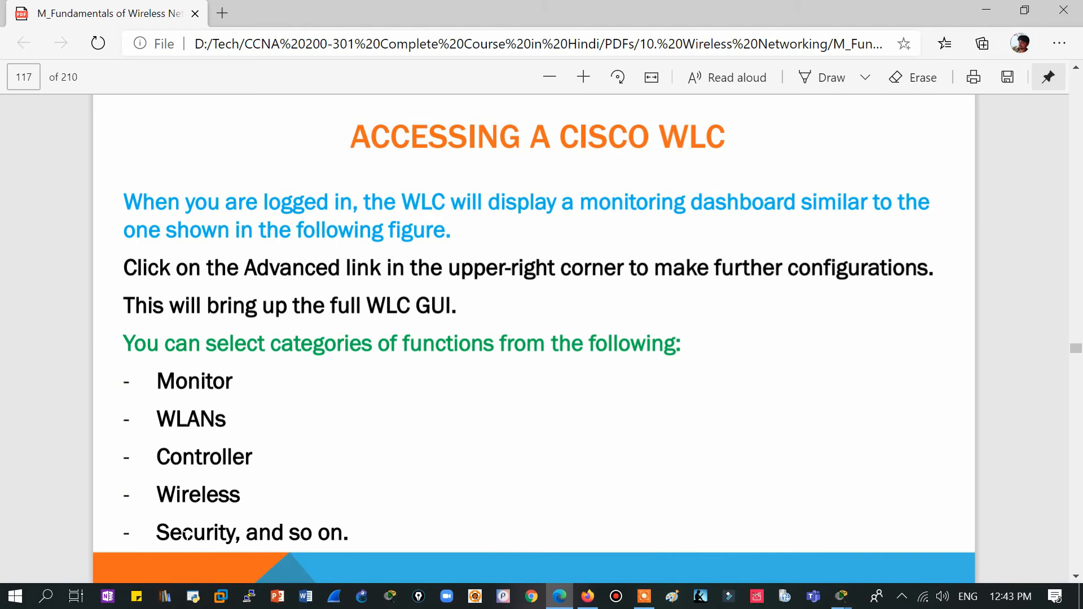
- Continue in the PDF to the "Connecting a Cisco WLC" page and read about ports and interfaces
{"action": "scroll", "coordinate": [188, 533], "scroll_direction": "down", "scroll_amount": 12}
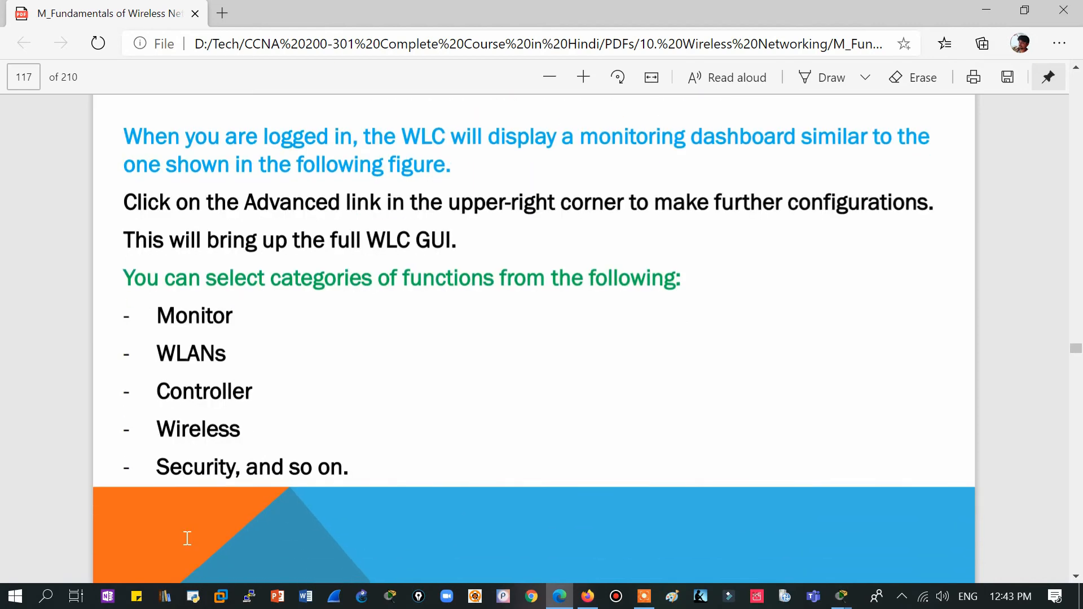
{"action": "scroll", "coordinate": [534, 338], "scroll_direction": "down", "scroll_amount": 5}
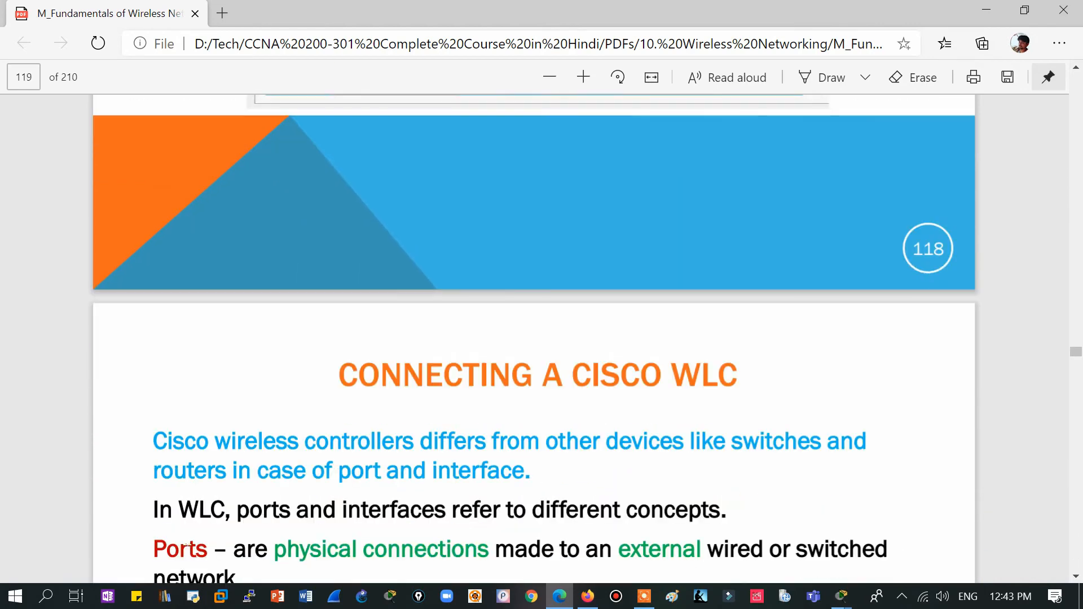
{"action": "scroll", "coordinate": [665, 556], "scroll_direction": "down", "scroll_amount": 3}
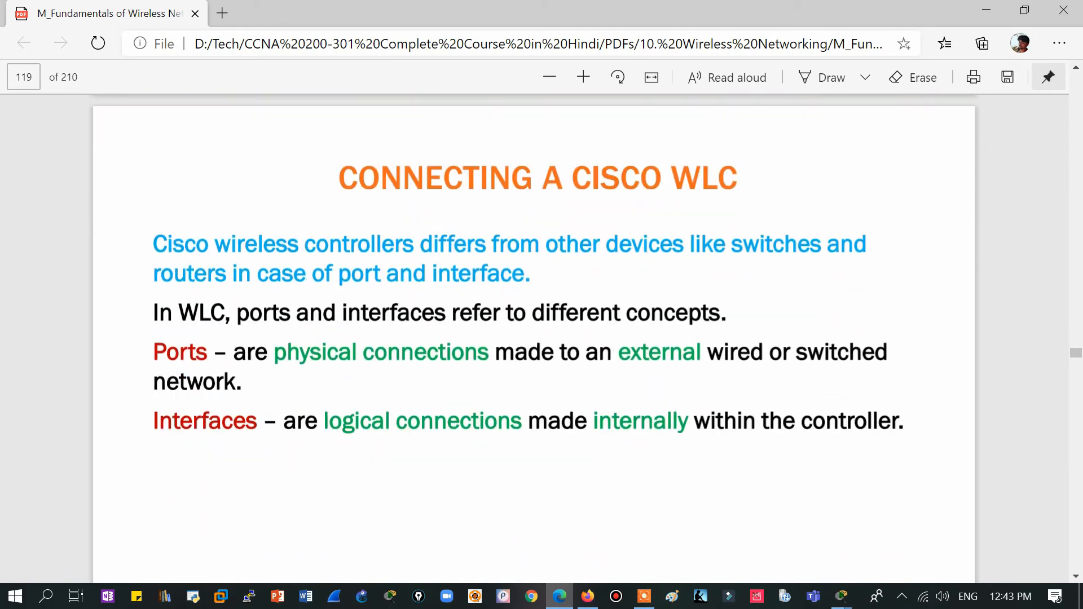
- Switch to the laptop's Web Browser in Packet Tracer and create the controller's admin account with an admin username and a confirmed password
{"action": "mouse_move", "coordinate": [841, 597]}
{"action": "left_click", "coordinate": [937, 522]}
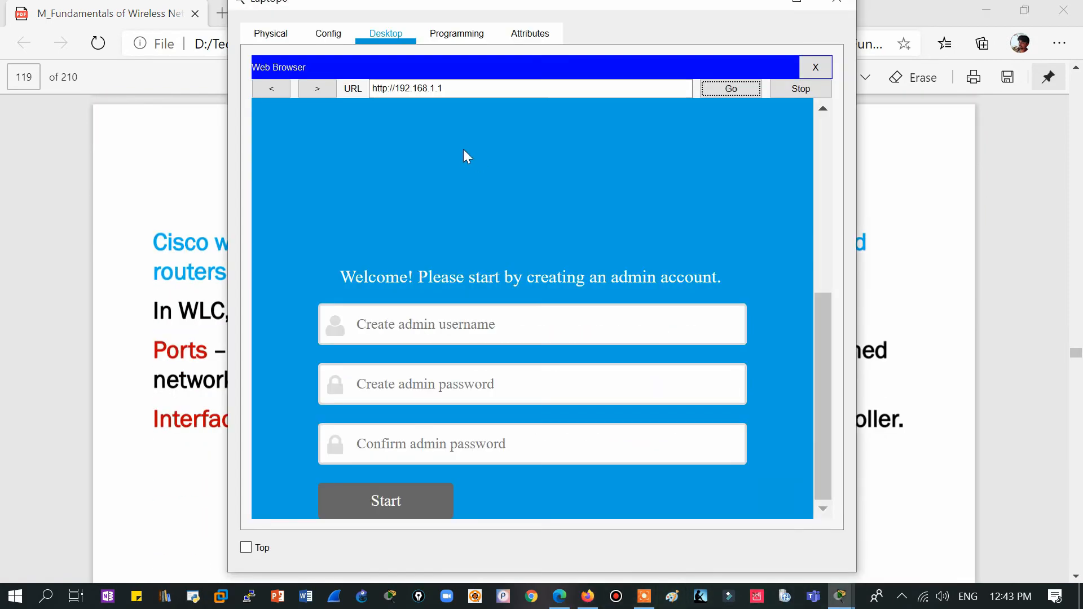
{"action": "left_click", "coordinate": [451, 325]}
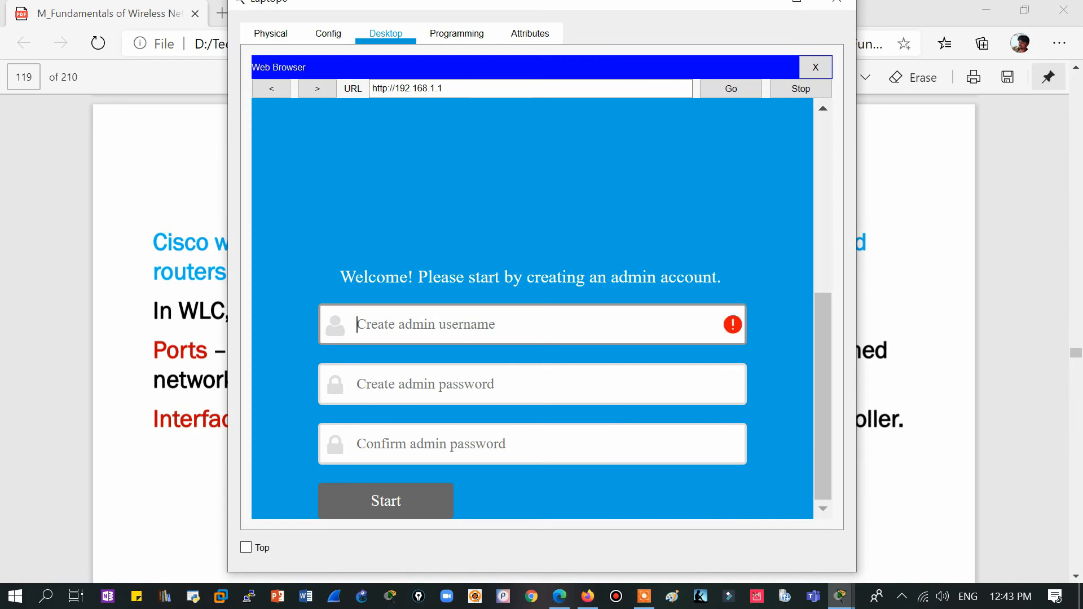
{"action": "type", "text": "manav"}
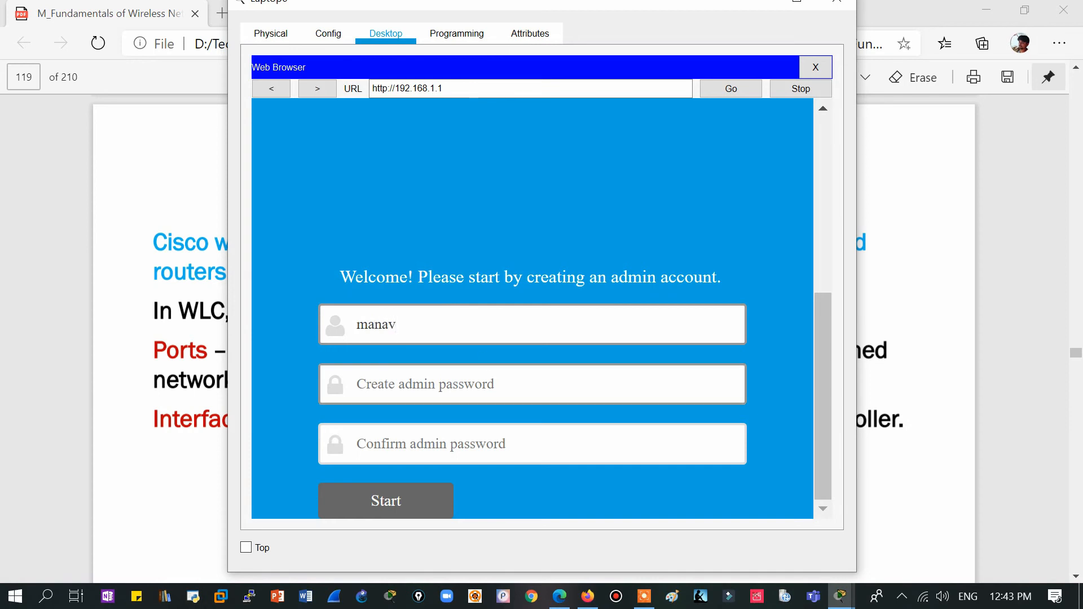
{"action": "left_click", "coordinate": [486, 384]}
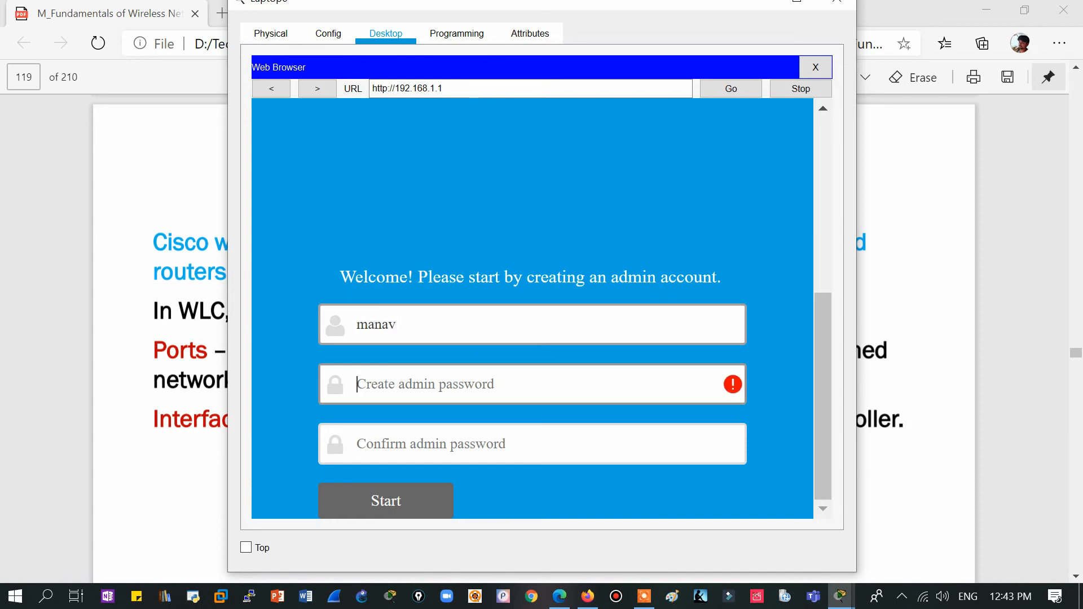
{"action": "type", "text": "••"}
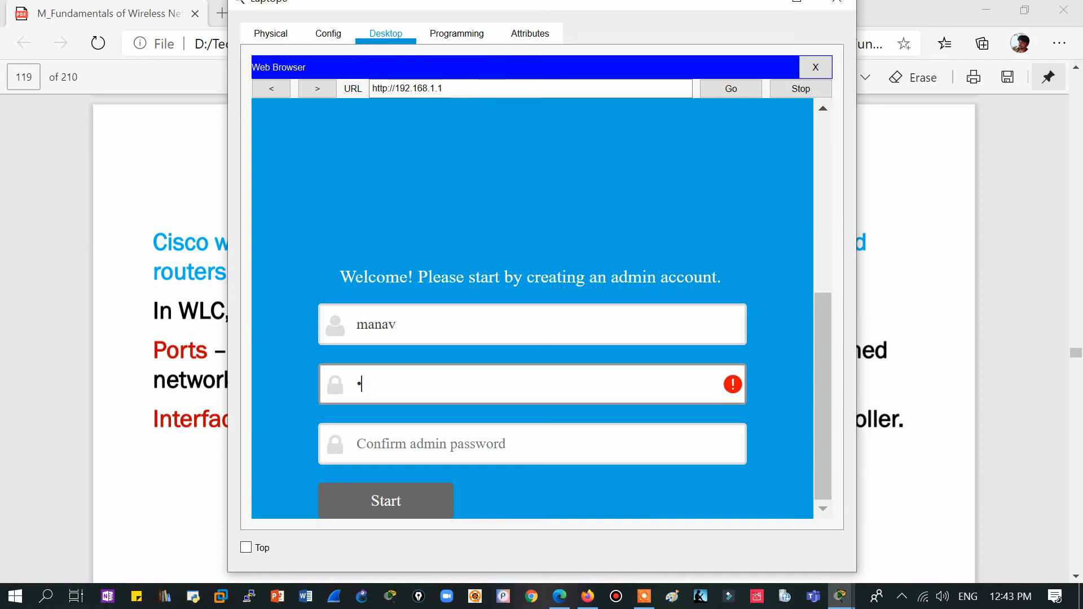
{"action": "type", "text": "••••••••"}
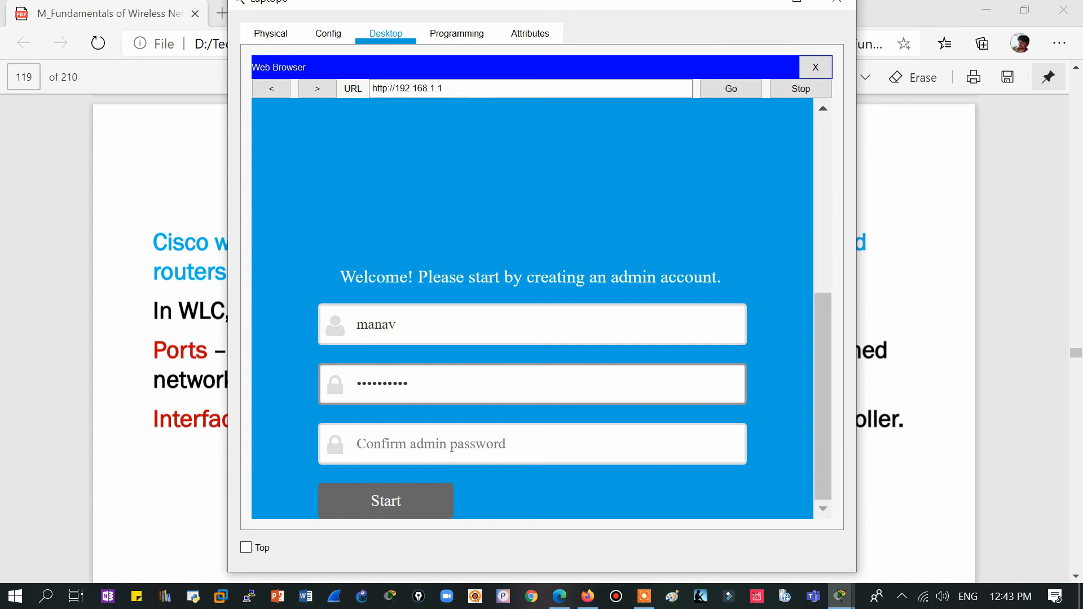
{"action": "left_click", "coordinate": [517, 435]}
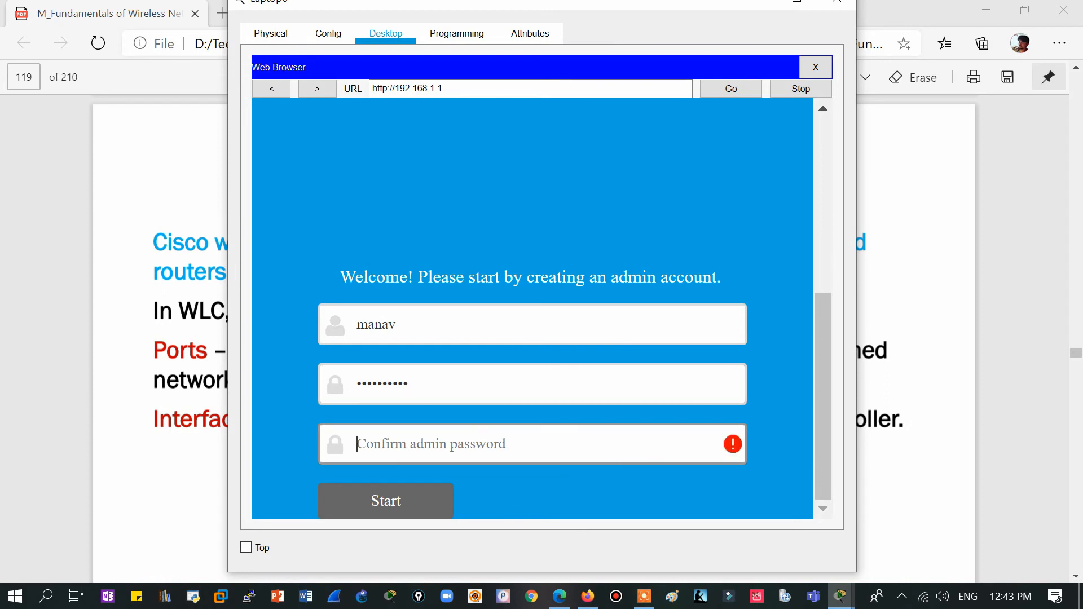
{"action": "type", "text": "••••••••••"}
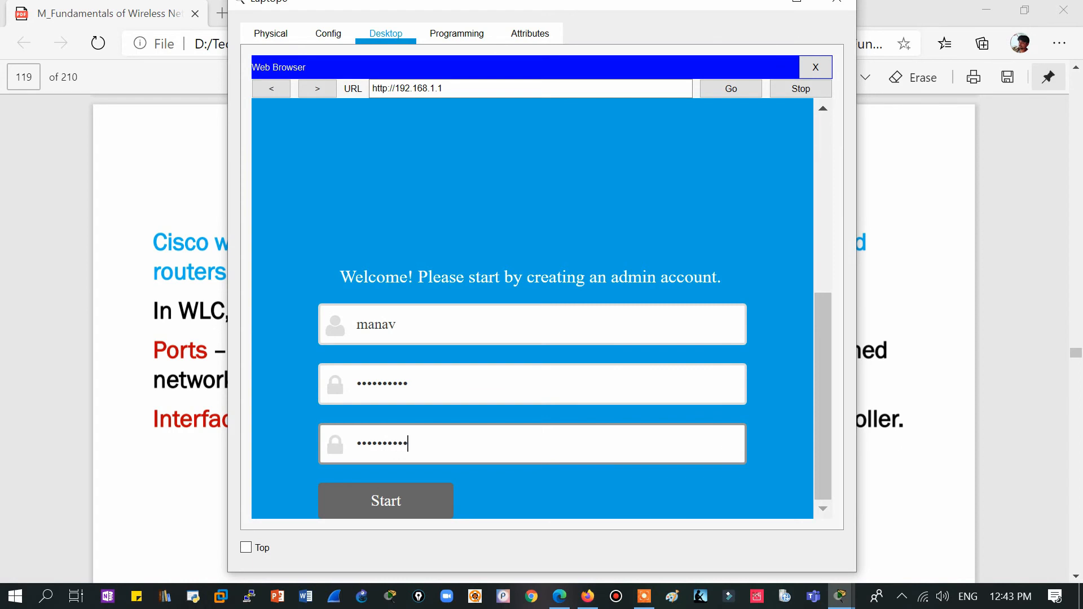
{"action": "left_click", "coordinate": [386, 506]}
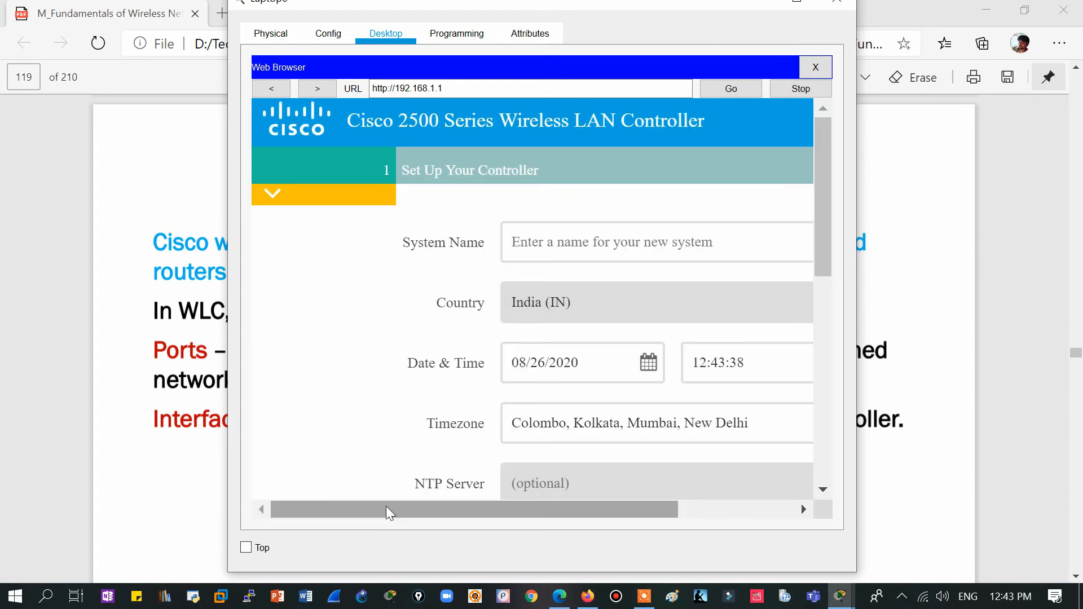
- Maximize the laptop window and set the controller's system name to WLC_1
{"action": "left_click", "coordinate": [794, 3]}
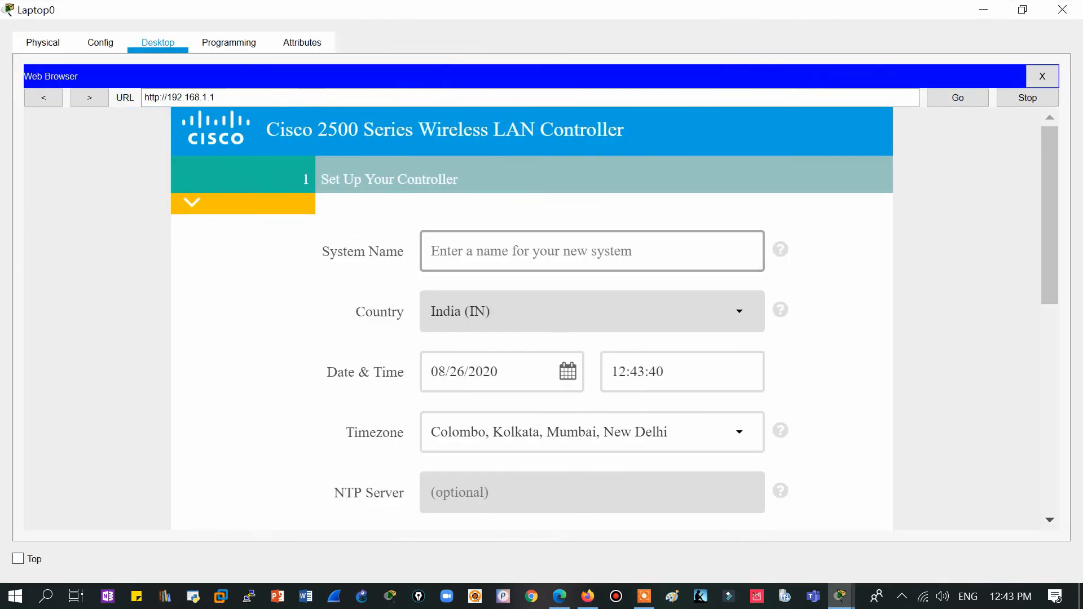
{"action": "left_click", "coordinate": [524, 253]}
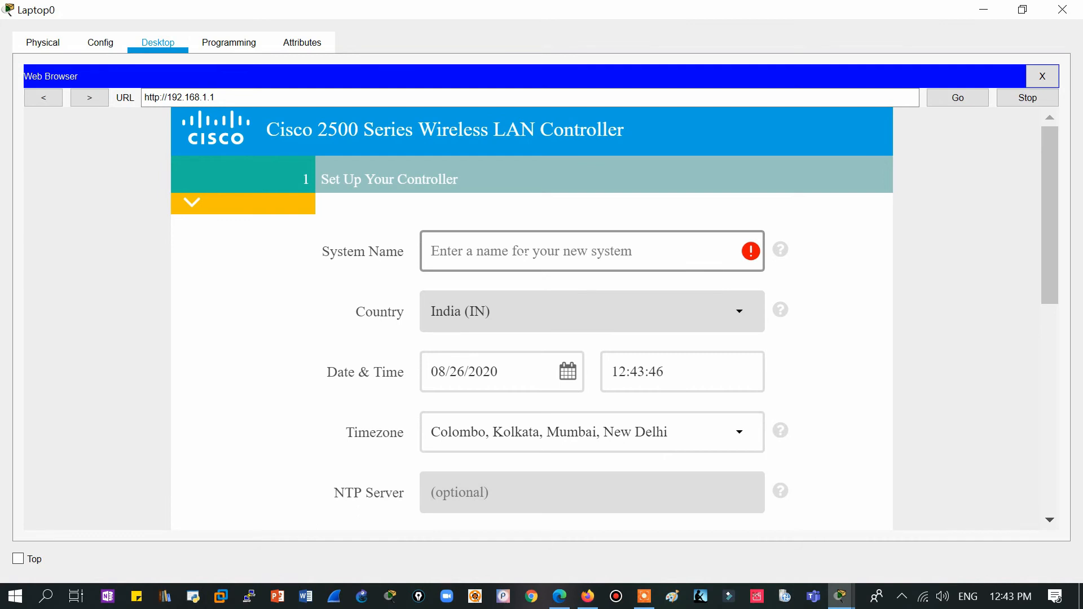
{"action": "type", "text": "WL"}
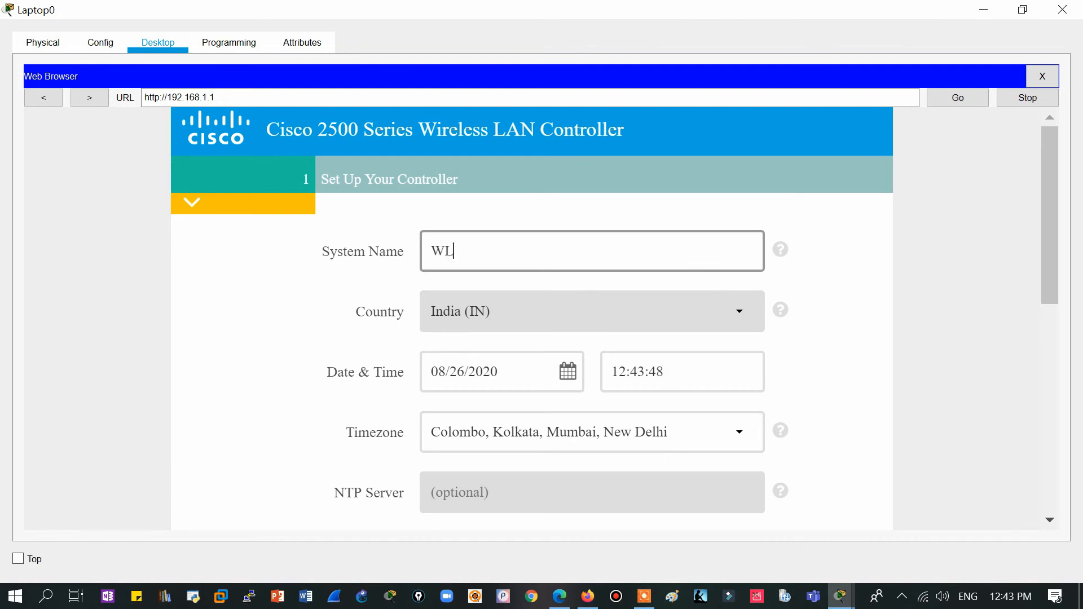
{"action": "type", "text": "C_1"}
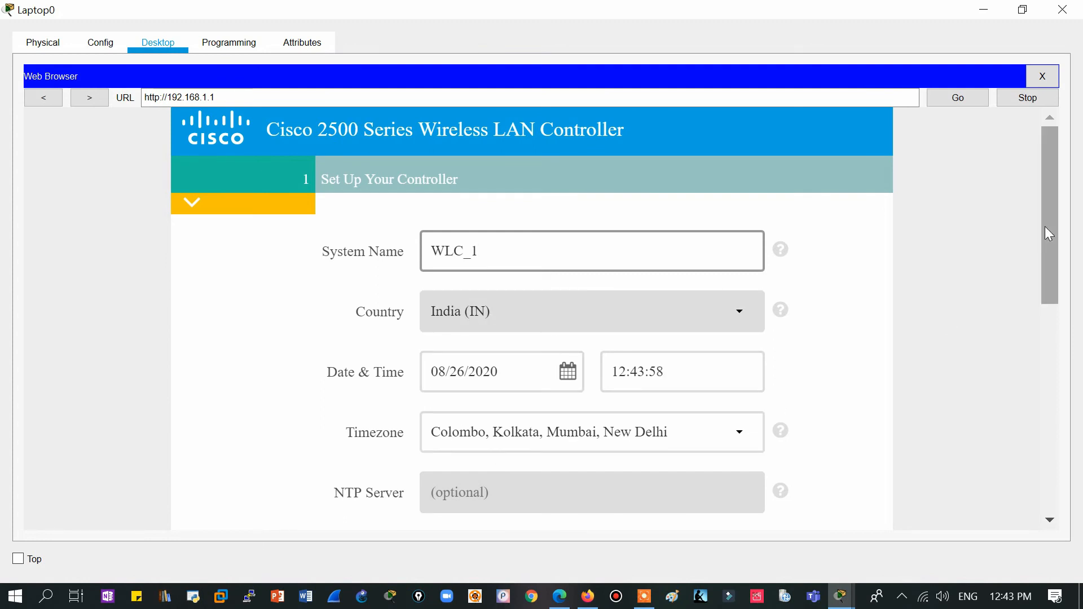
- Set the management IP address to 192.168.1.1, the subnet mask to 255.255.255.0 and the default gateway to 192.168.1.1
{"action": "left_click_drag", "start_coordinate": [1050, 234], "coordinate": [1040, 362]}
{"action": "left_click", "coordinate": [527, 270]}
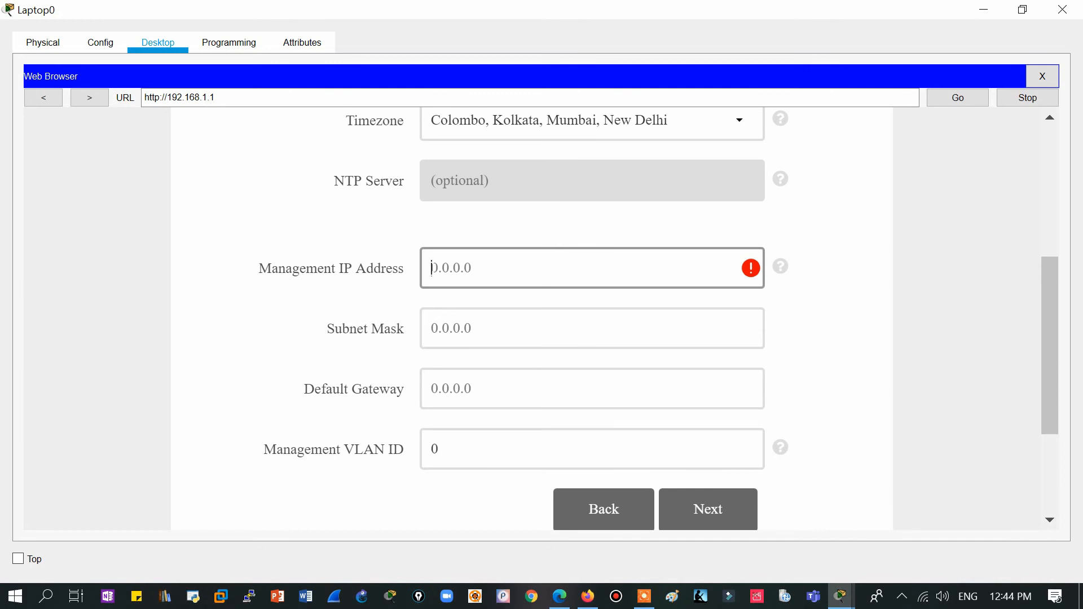
{"action": "type", "text": "192.168.1.1"}
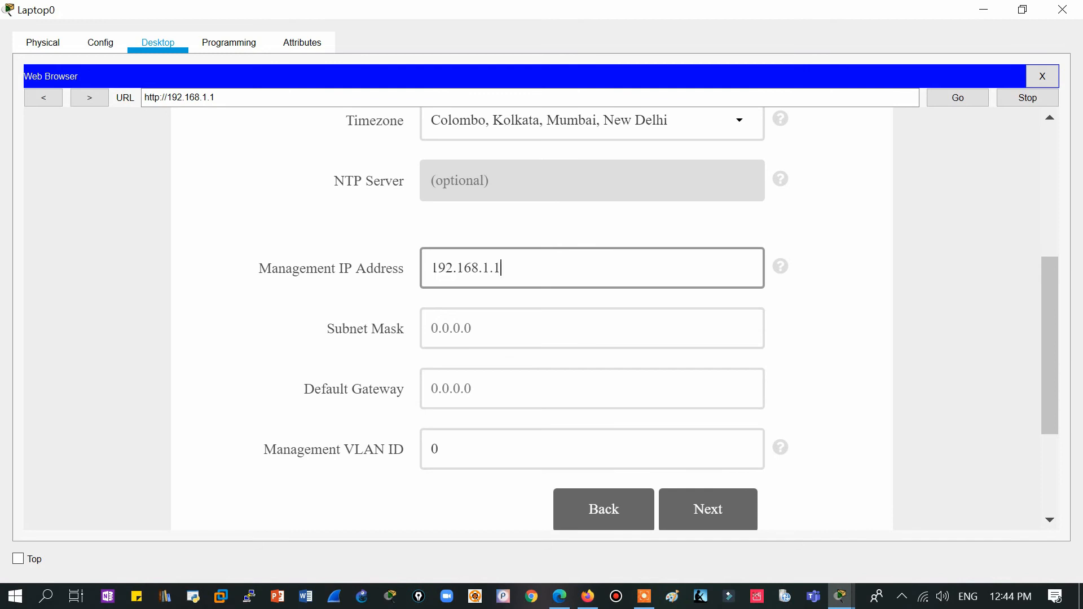
{"action": "left_click", "coordinate": [525, 329]}
{"action": "type", "text": "2"}
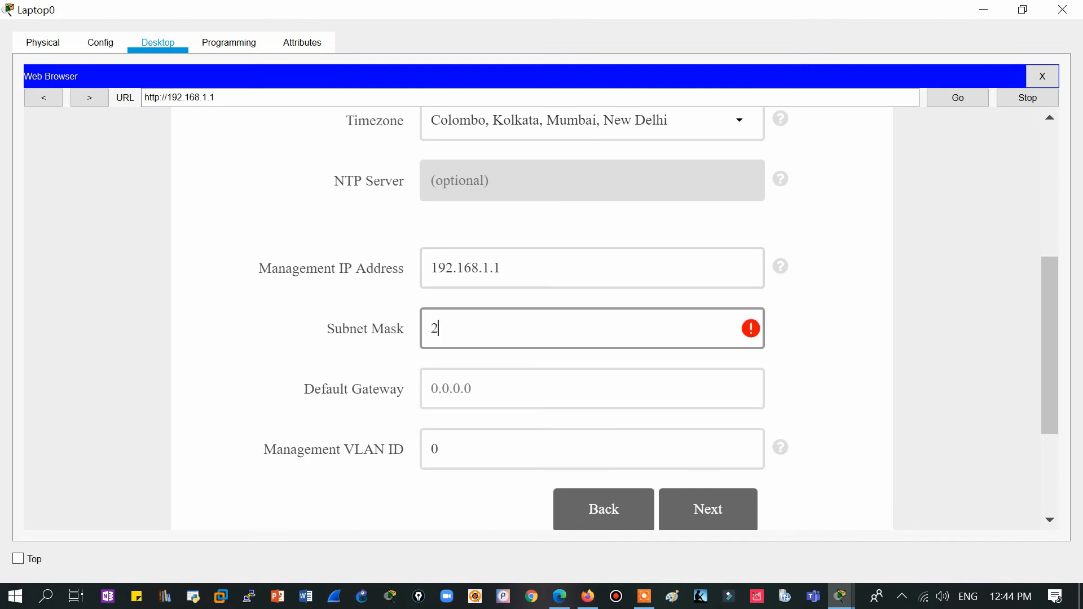
{"action": "type", "text": "55.255.255.0"}
{"action": "left_click", "coordinate": [463, 389]}
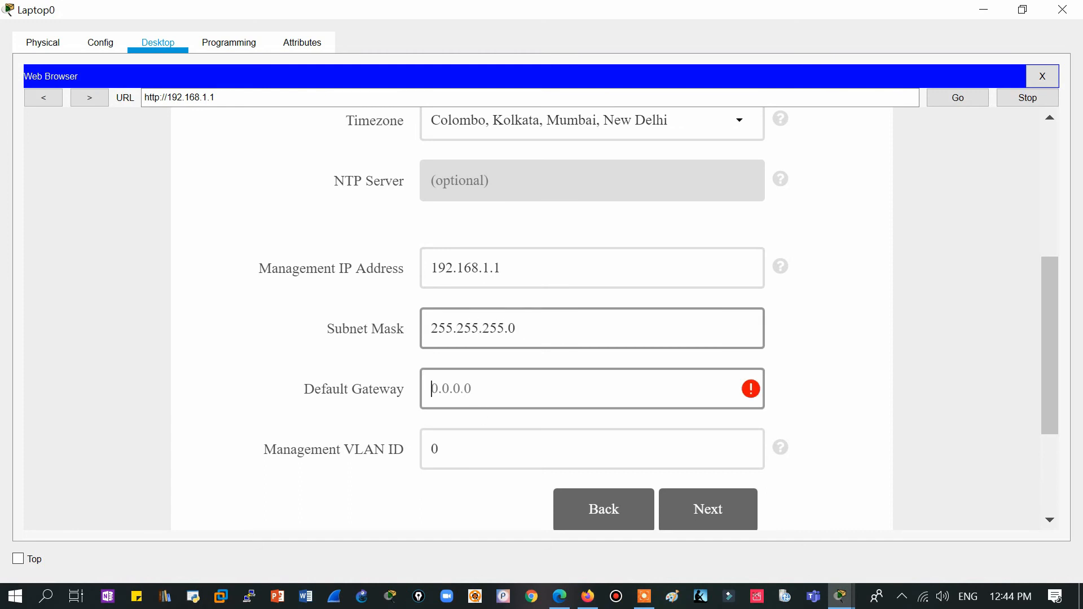
{"action": "type", "text": "192.168.1.1"}
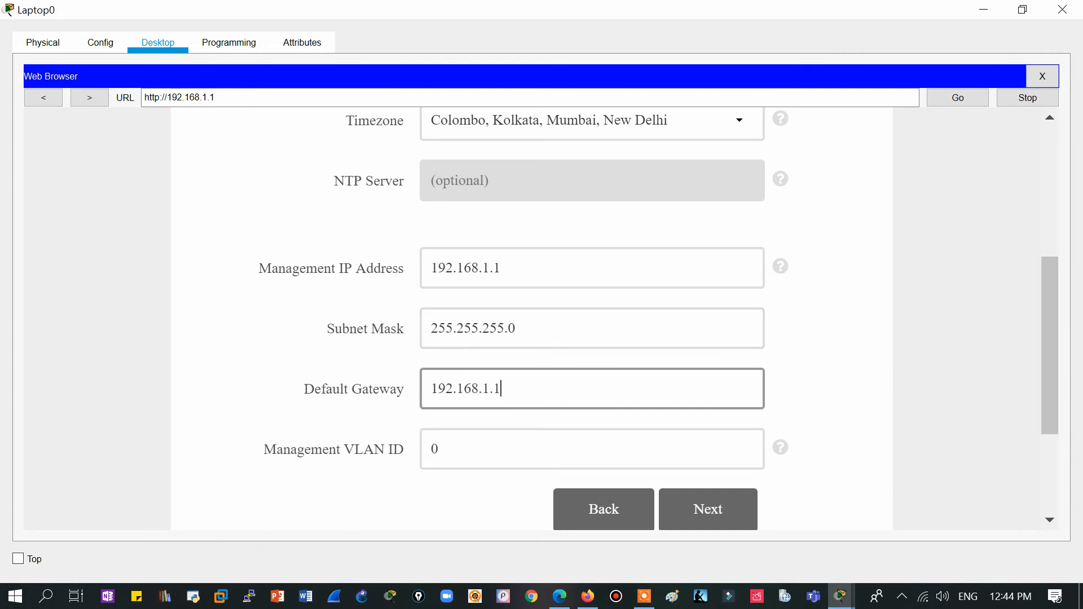
{"action": "left_click", "coordinate": [440, 449]}
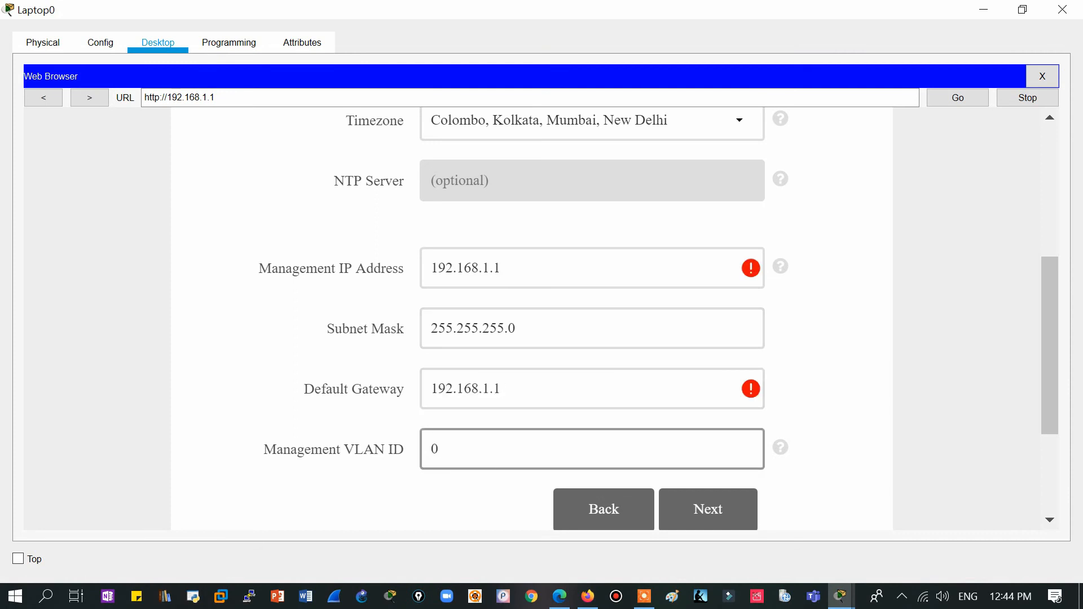
- Change the management IP address to 192.168.1.10 and continue to the wireless network setup
{"action": "double_click", "coordinate": [476, 280]}
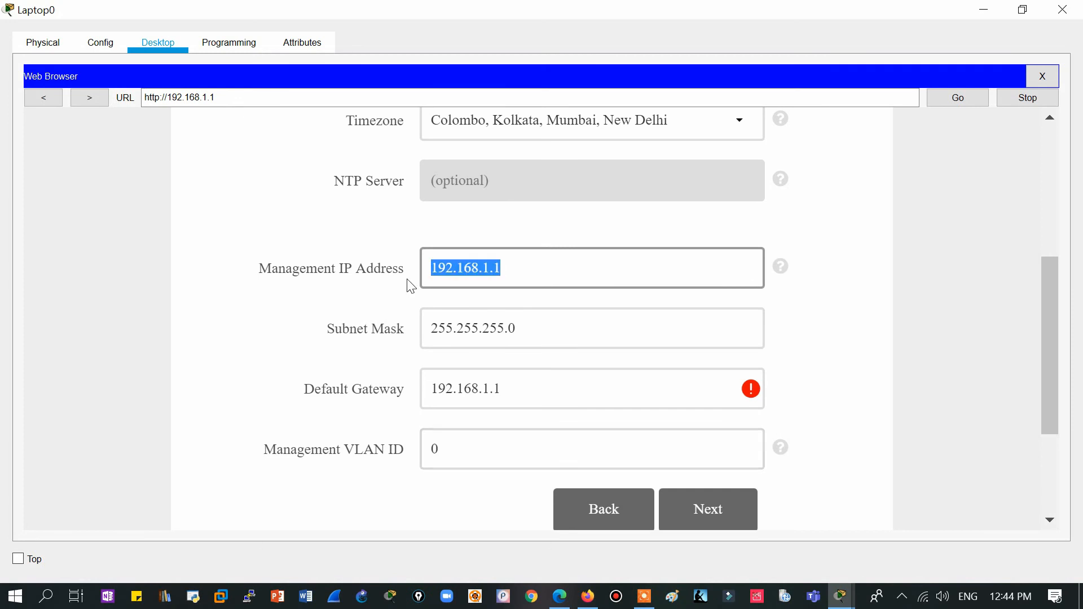
{"action": "left_click", "coordinate": [703, 510]}
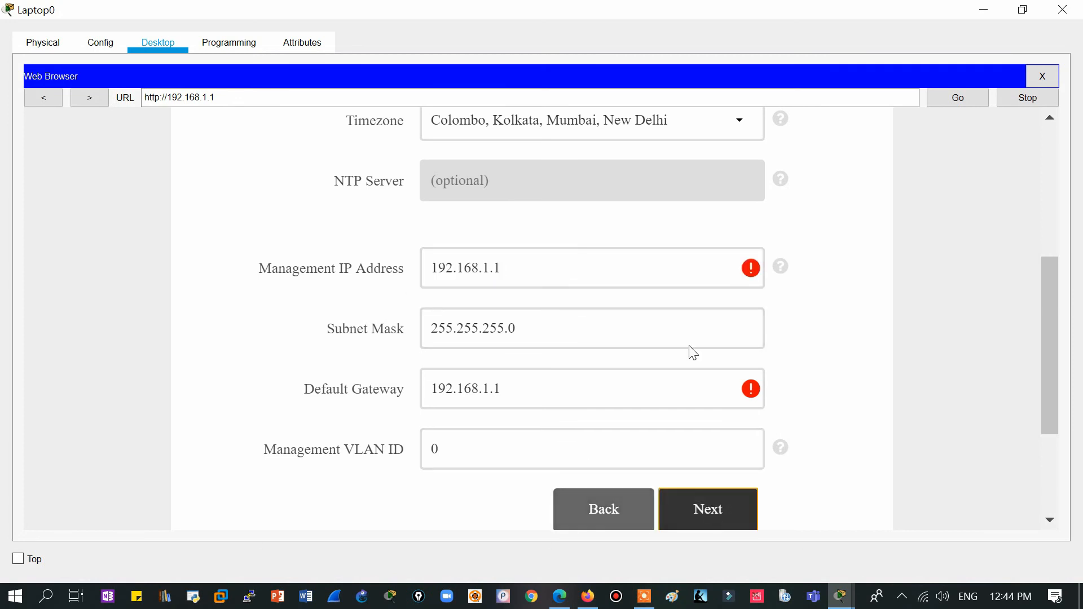
{"action": "left_click", "coordinate": [510, 269]}
{"action": "type", "text": "0"}
{"action": "left_click", "coordinate": [550, 374]}
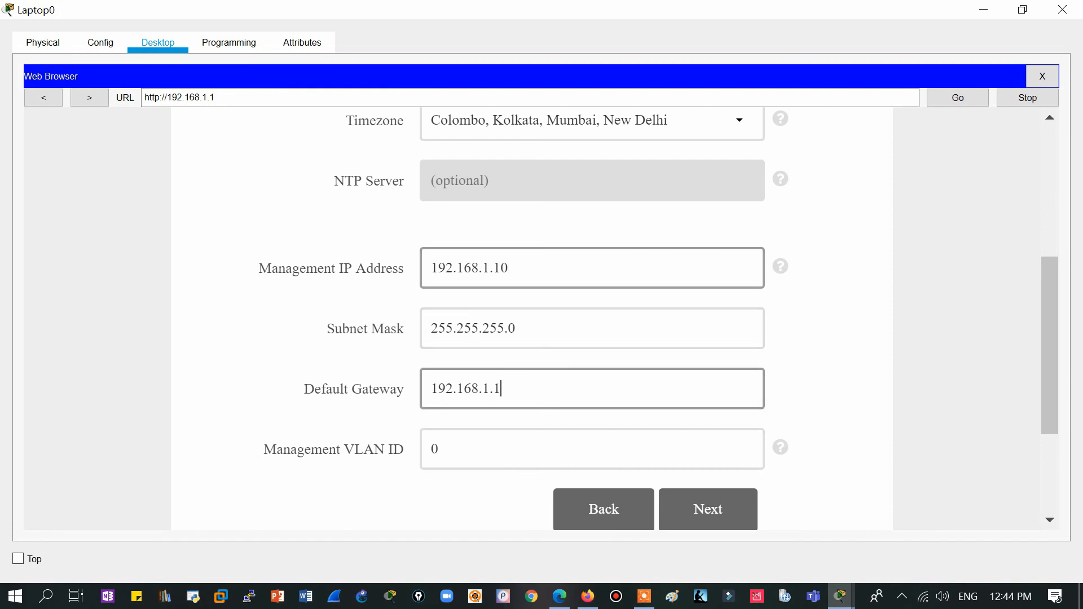
{"action": "left_click", "coordinate": [721, 523]}
- Name the employee network TestNW
{"action": "left_click_drag", "start_coordinate": [1052, 343], "coordinate": [1041, 284]}
{"action": "left_click", "coordinate": [469, 210]}
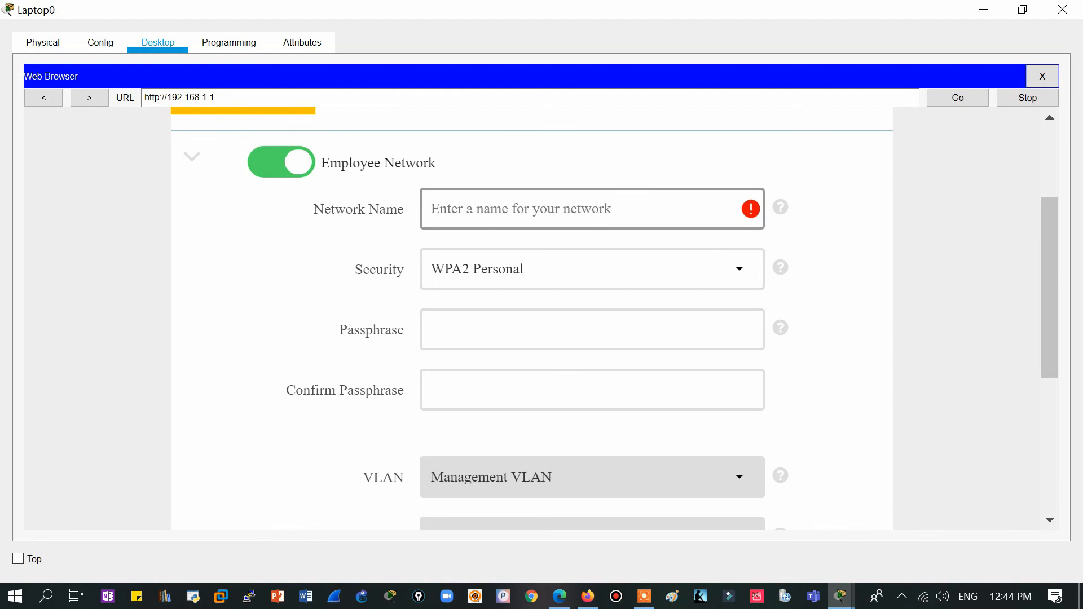
{"action": "type", "text": "TestNW"}
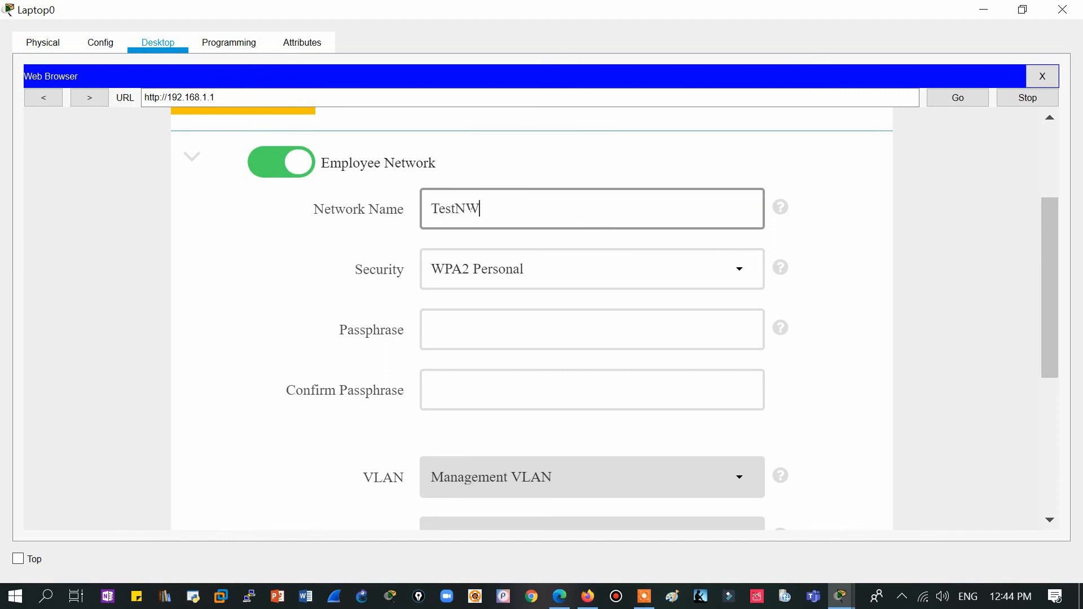
- Try WPA2 Enterprise security for the employee network, look at its authentication server fields, and return to WPA2 Personal
{"action": "left_click", "coordinate": [744, 282]}
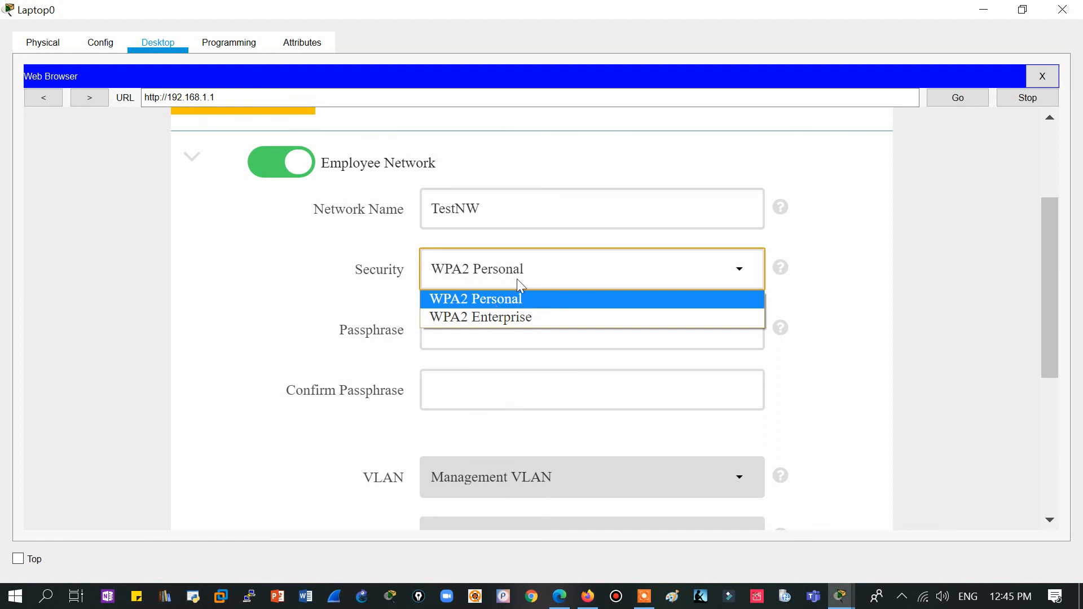
{"action": "left_click", "coordinate": [511, 317]}
{"action": "left_click", "coordinate": [516, 326]}
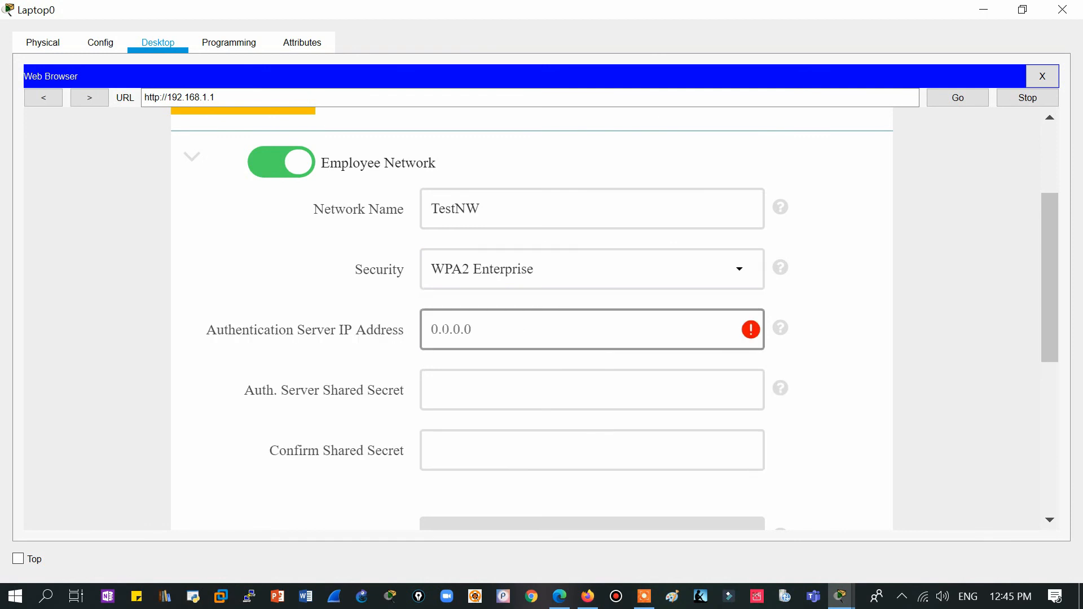
{"action": "left_click", "coordinate": [479, 389]}
{"action": "left_click", "coordinate": [512, 282]}
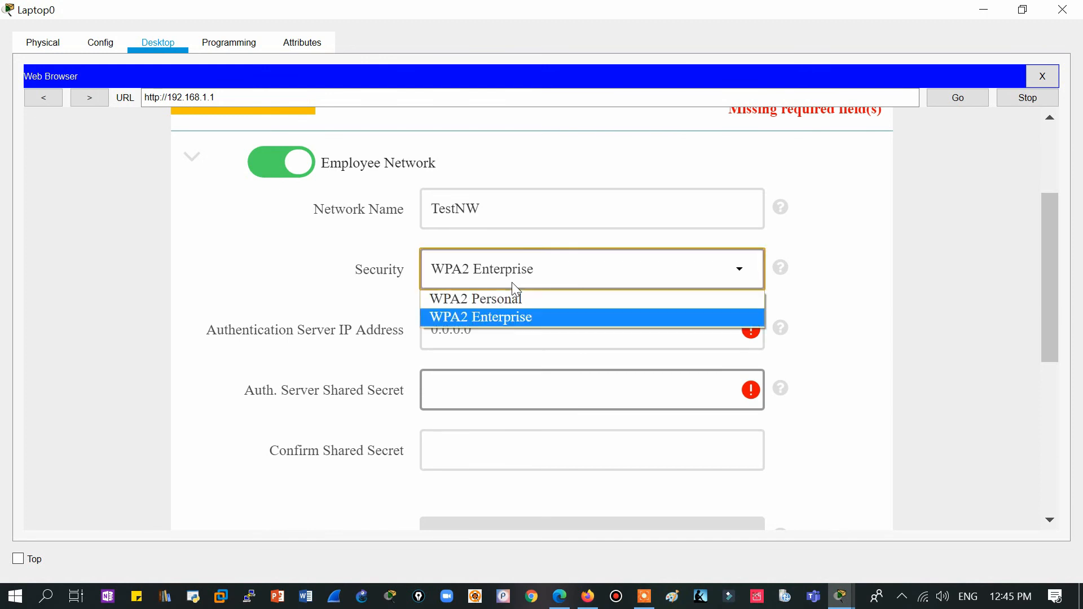
{"action": "left_click", "coordinate": [499, 299]}
- Enter and confirm the employee network's passphrase, keep the Management VLAN, and continue to the advanced settings
{"action": "left_click_drag", "start_coordinate": [1051, 269], "coordinate": [1050, 349]}
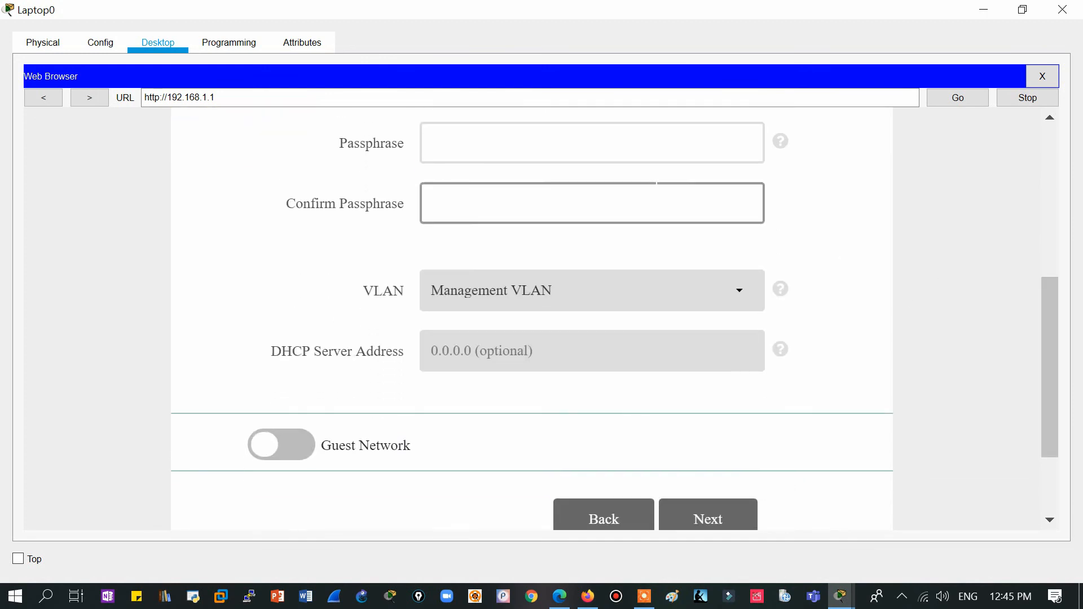
{"action": "left_click", "coordinate": [593, 149]}
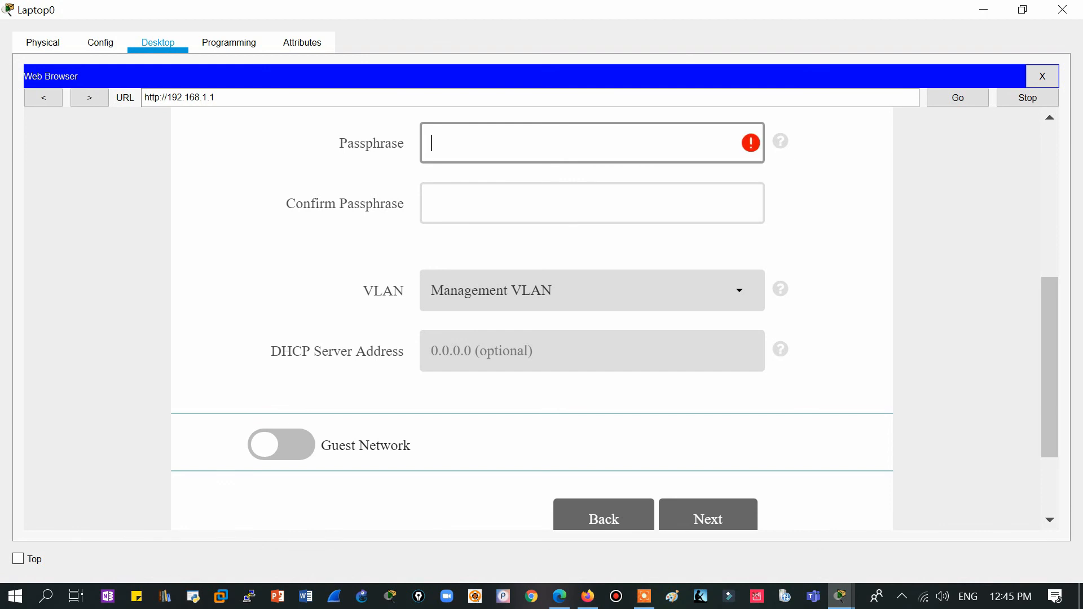
{"action": "type", "text": "•••••••••"}
{"action": "left_click", "coordinate": [593, 204]}
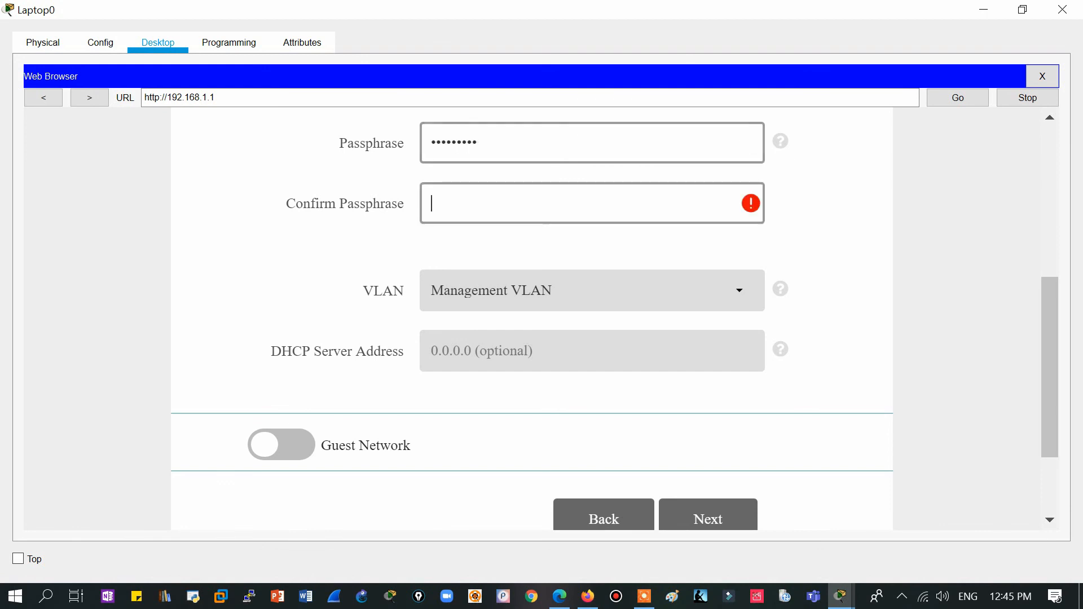
{"action": "type", "text": "•••••••••"}
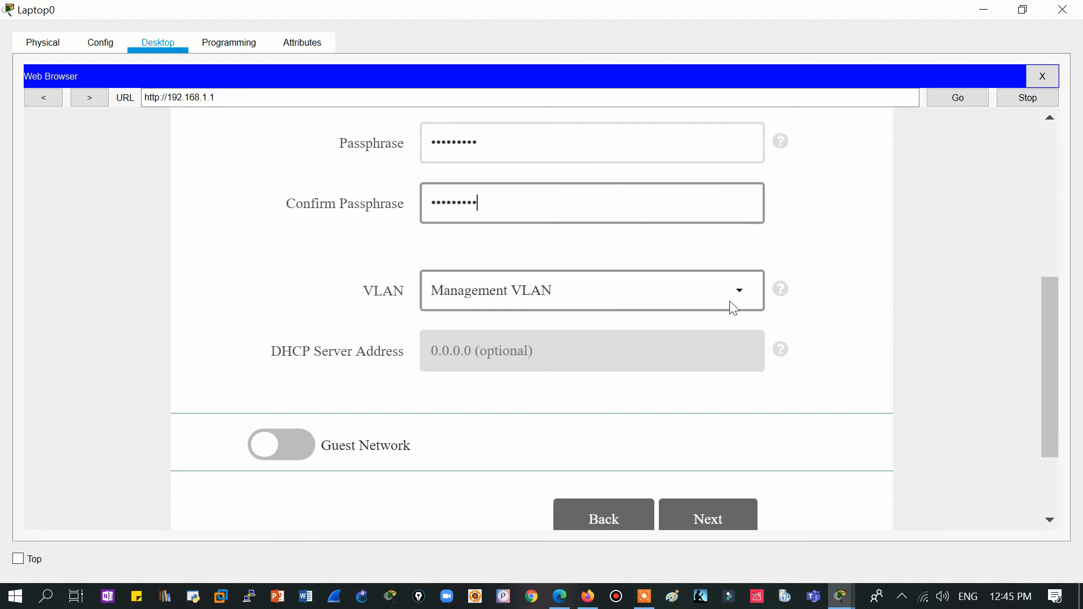
{"action": "left_click", "coordinate": [702, 517]}
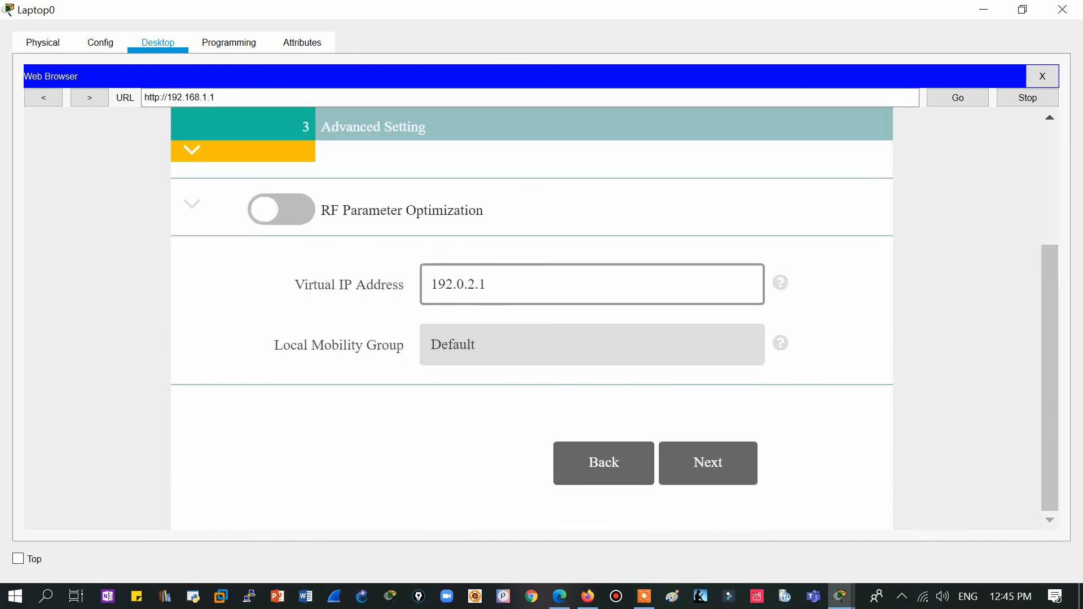
- Accept the default advanced settings, apply the controller configuration and confirm the system reboot
{"action": "left_click", "coordinate": [512, 300]}
{"action": "left_click", "coordinate": [730, 467]}
{"action": "left_click_drag", "start_coordinate": [1055, 248], "coordinate": [1039, 500]}
{"action": "left_click", "coordinate": [738, 490]}
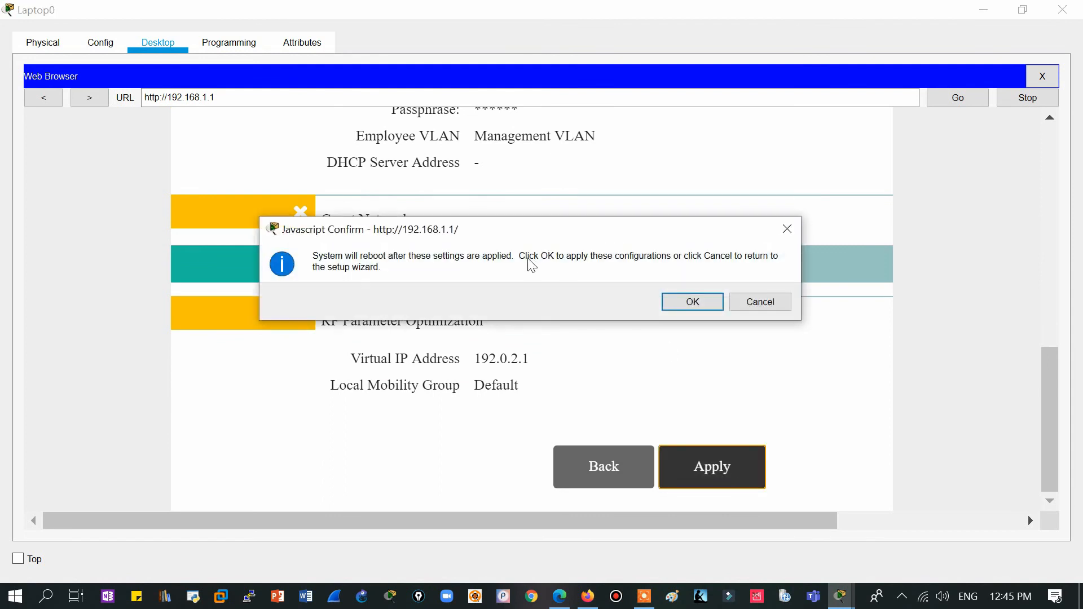
{"action": "left_click", "coordinate": [692, 303]}
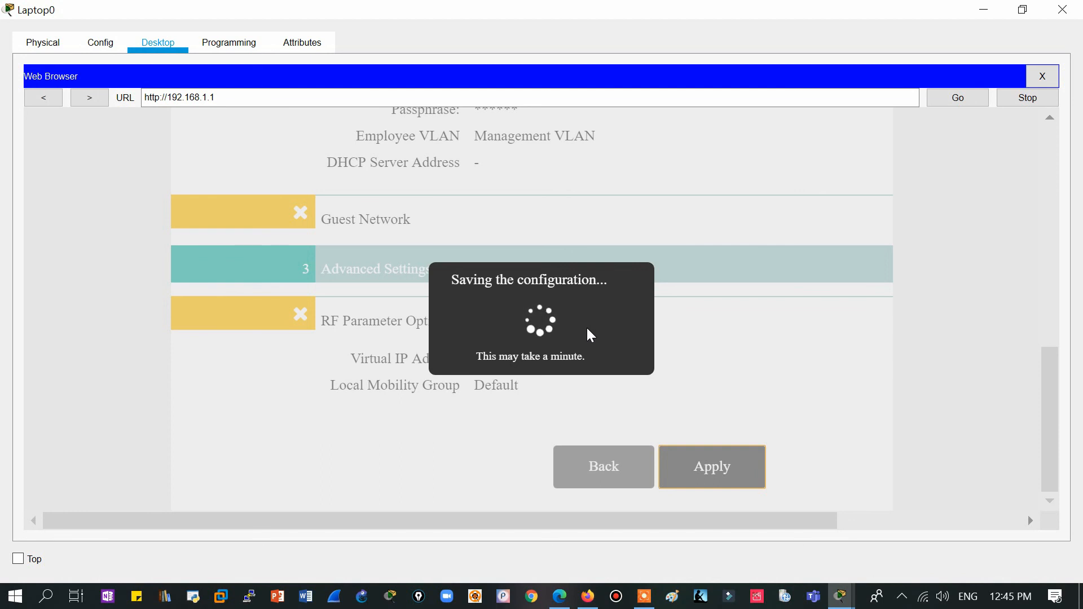
- Switch back to the "Connecting a Cisco WLC" page of the wireless networking PDF in Edge
{"action": "left_click", "coordinate": [560, 597]}
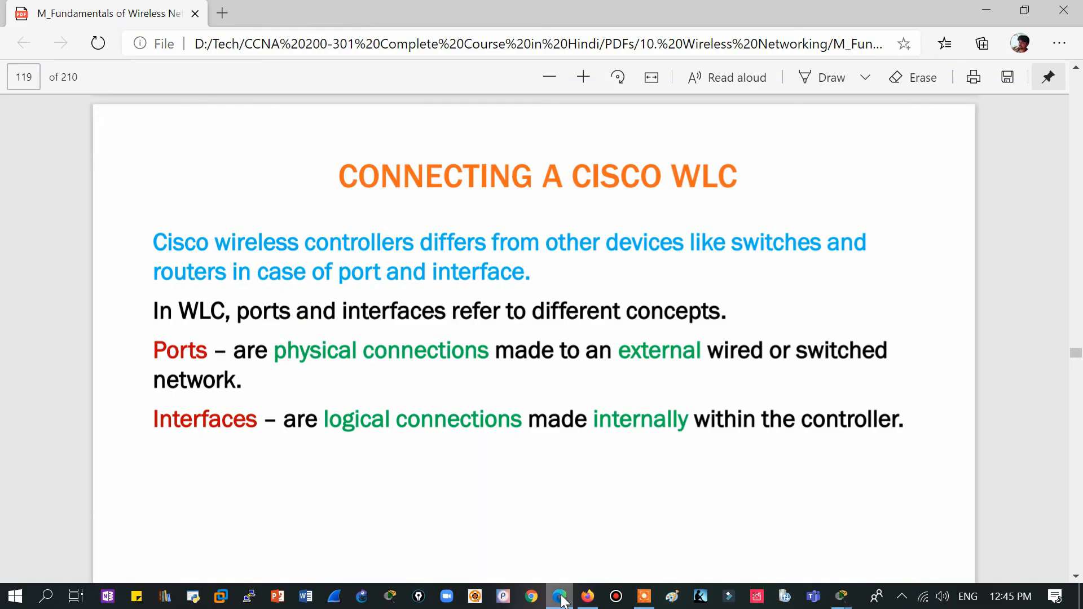